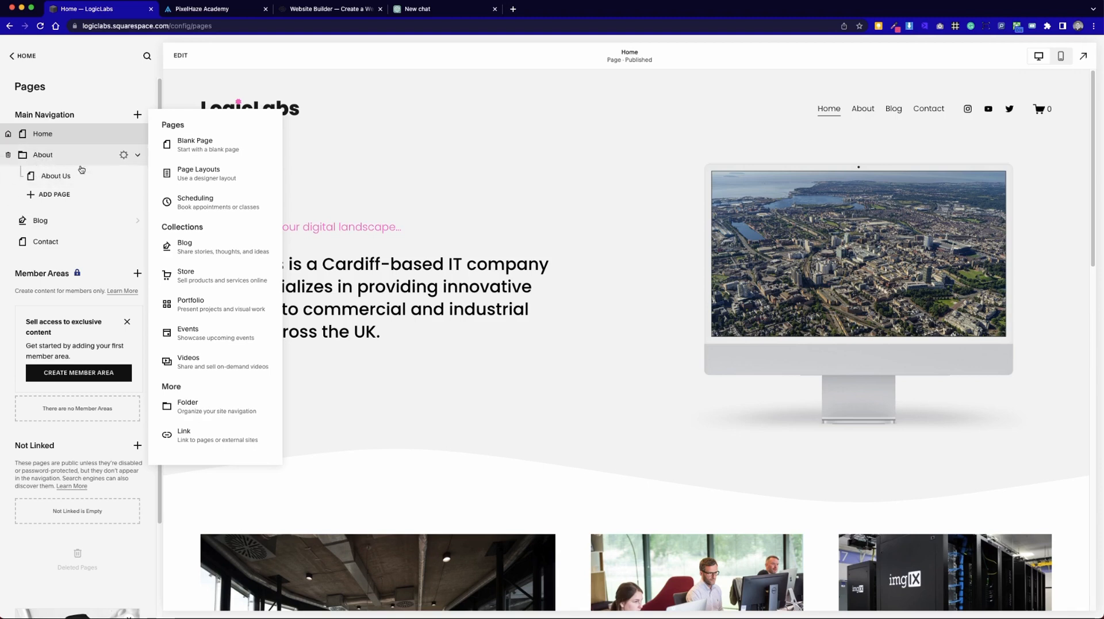
Add a blank page named Our Team to the main navigation and place it in the About folder below About Us.
mouse_move(863, 122)
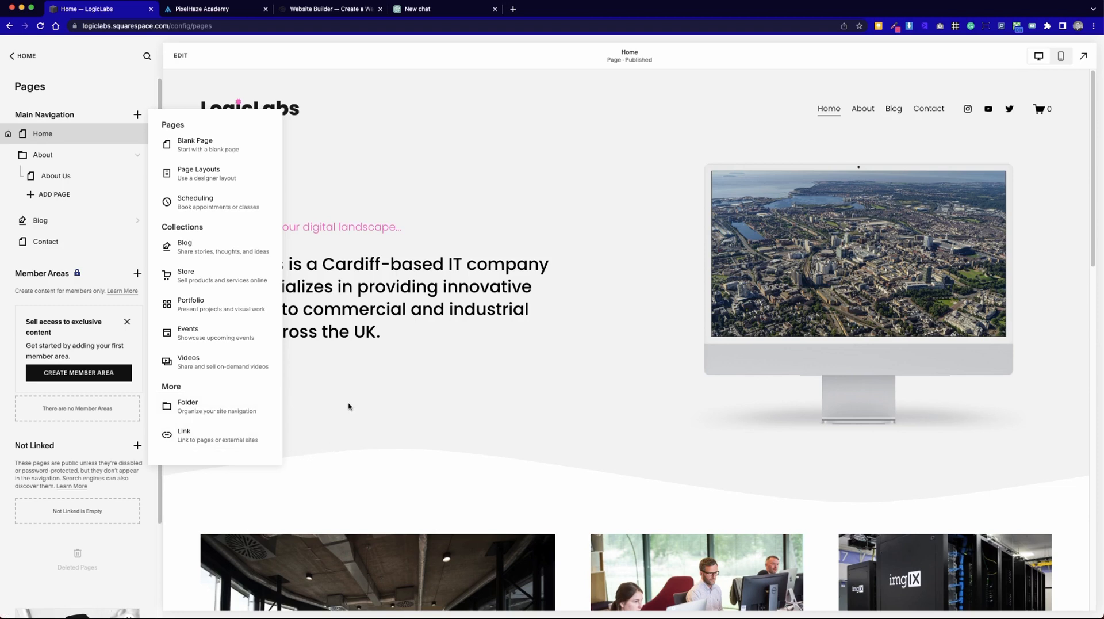
left_click(249, 150)
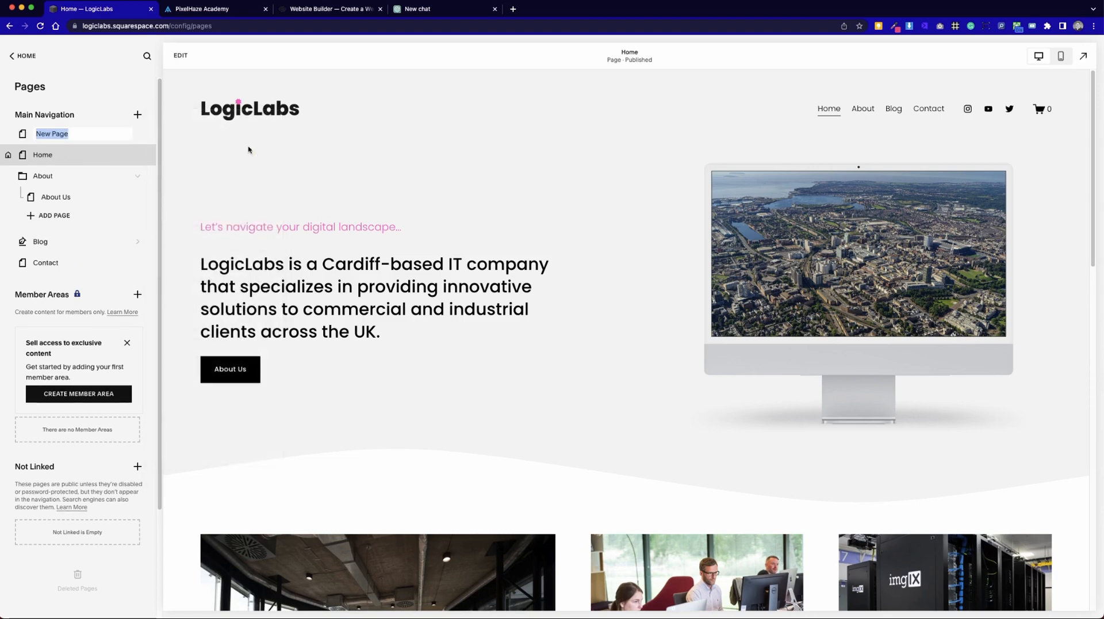
type("O")
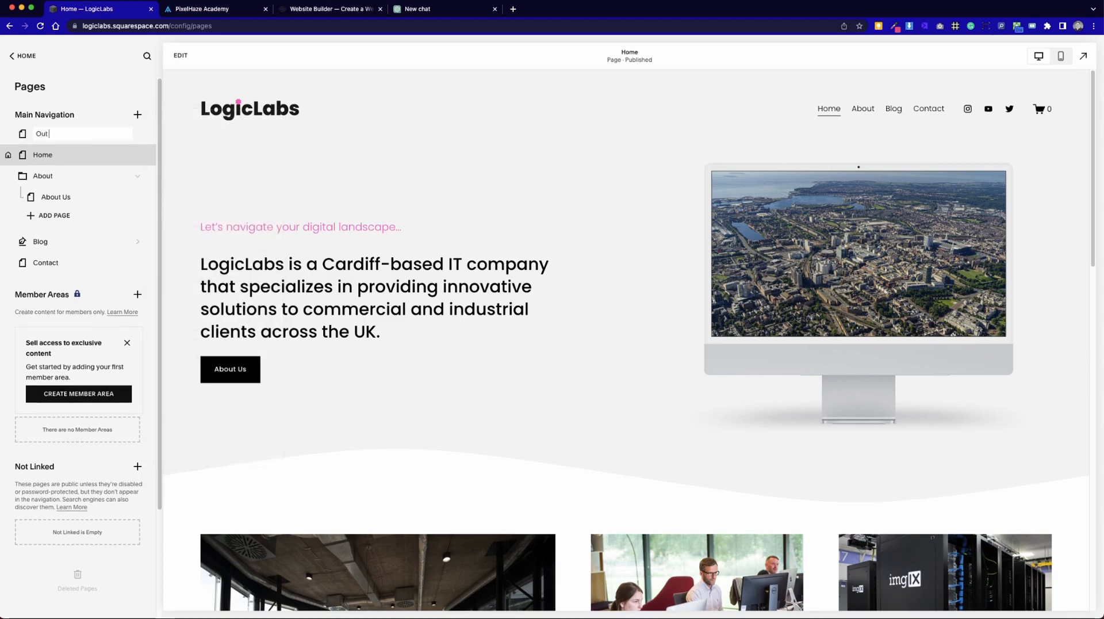
type("ur Team")
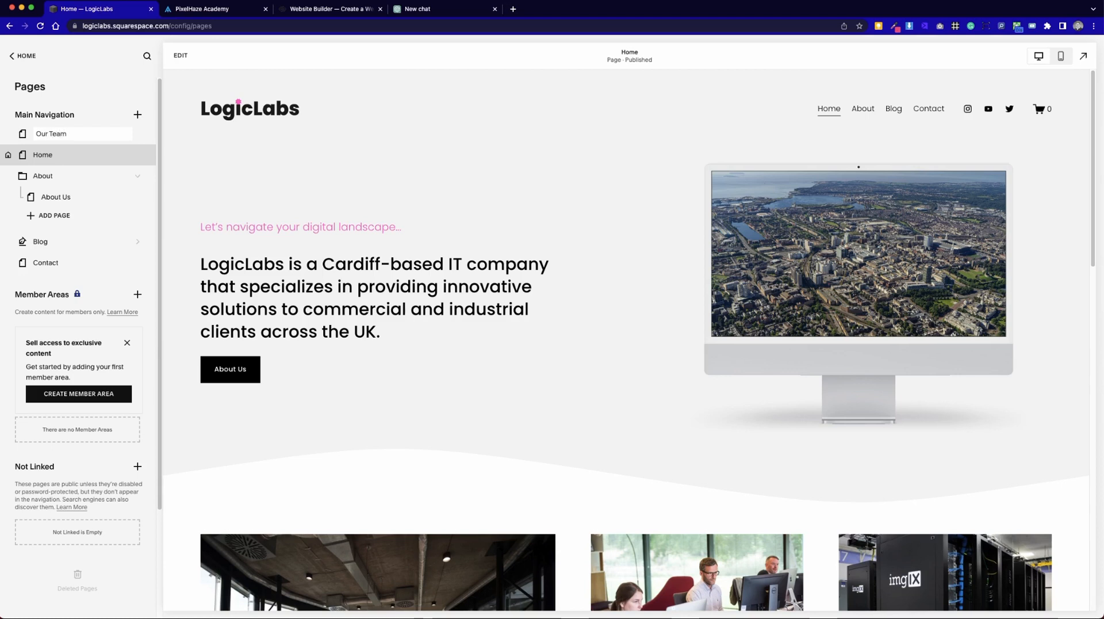
key("Return")
left_click_drag(60, 133, 74, 202)
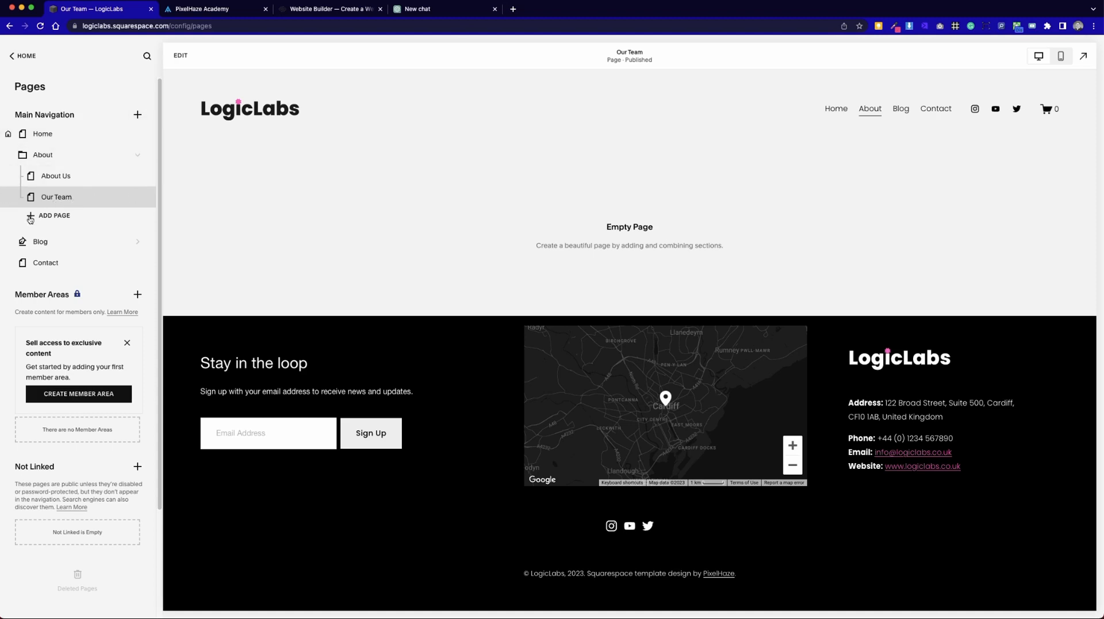
Examine the designer page layouts offered in the General, Appointments, About, Contact and Services categories.
left_click(141, 117)
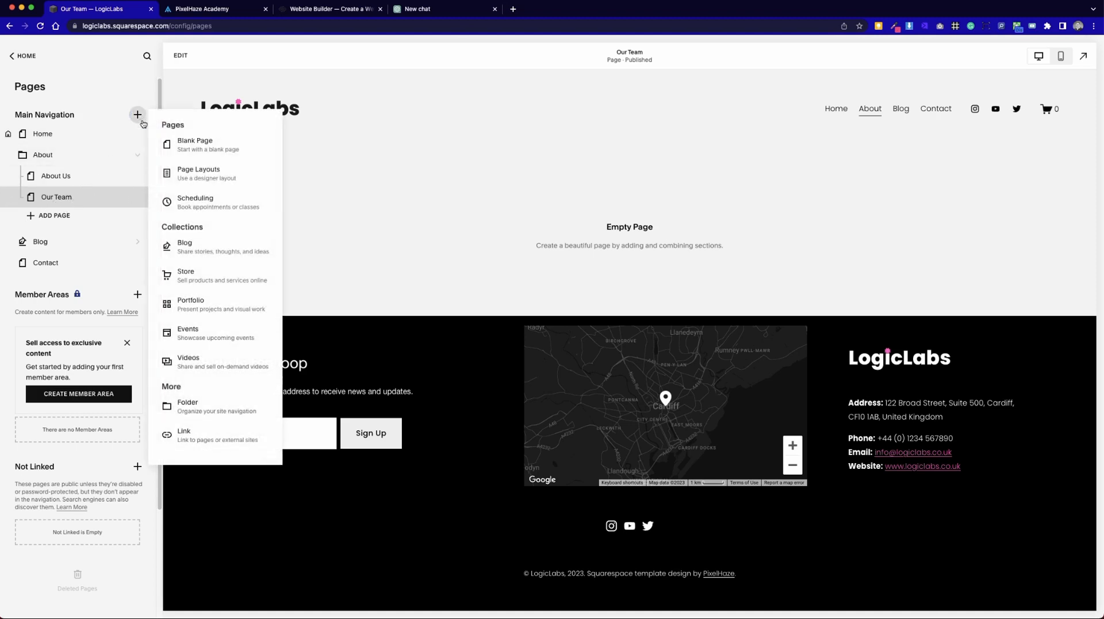
left_click(185, 175)
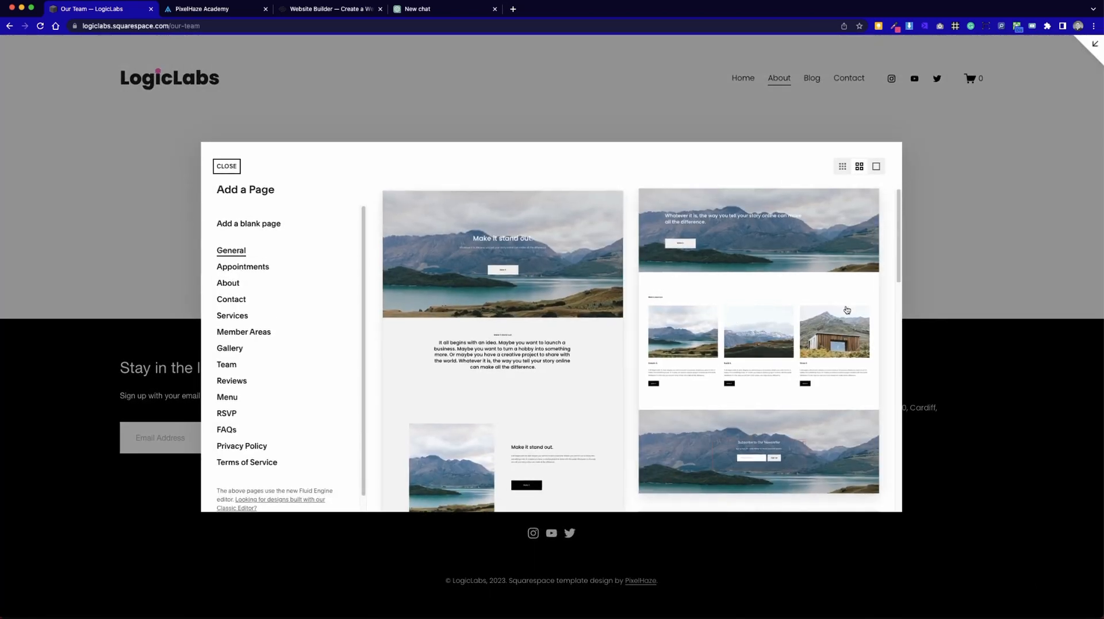
left_click_drag(897, 276, 876, 503)
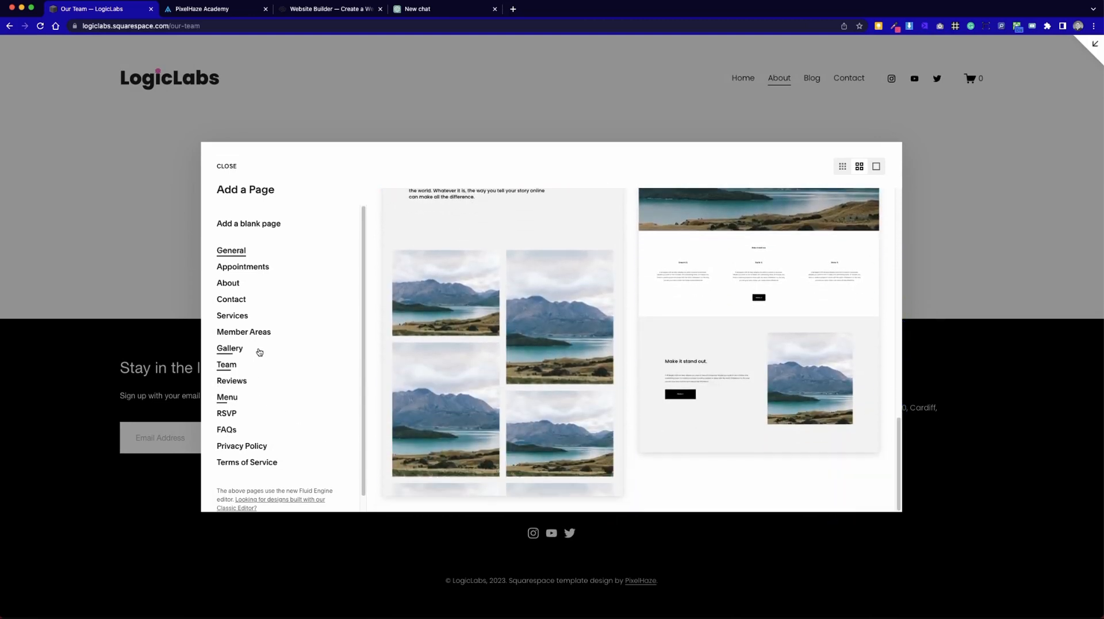
left_click(238, 268)
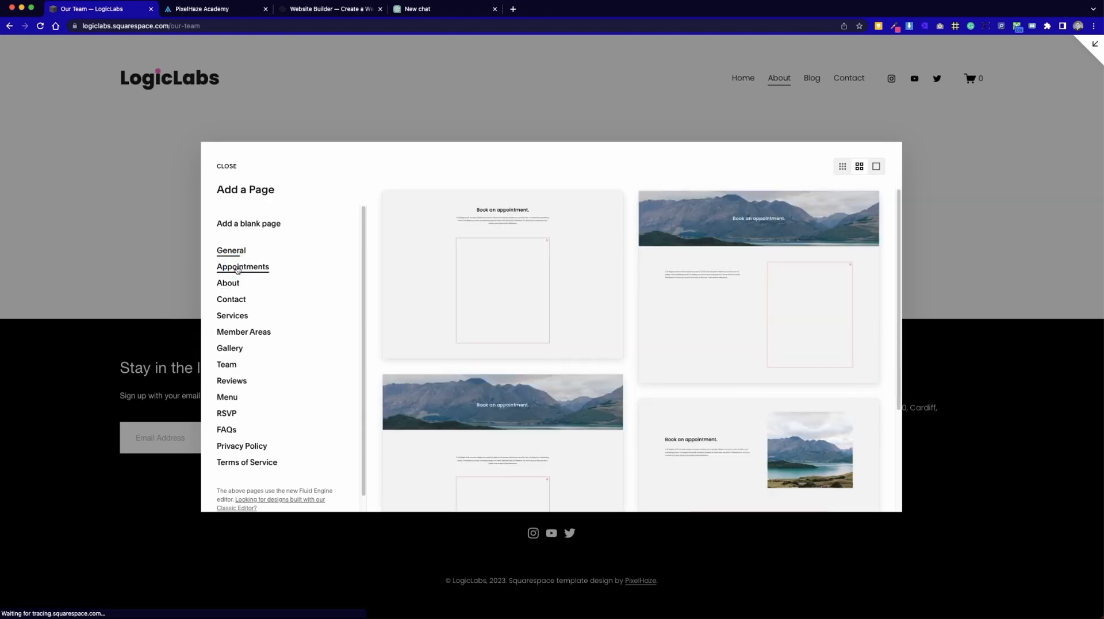
left_click(234, 288)
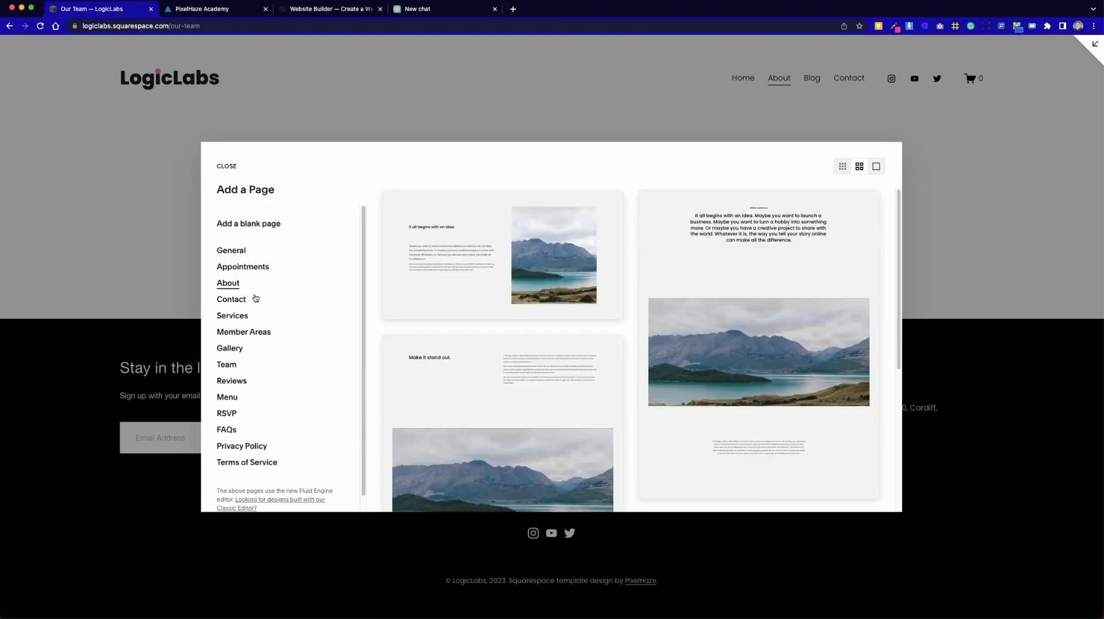
scroll(744, 446, "down", 3)
scroll(749, 447, "down", 5)
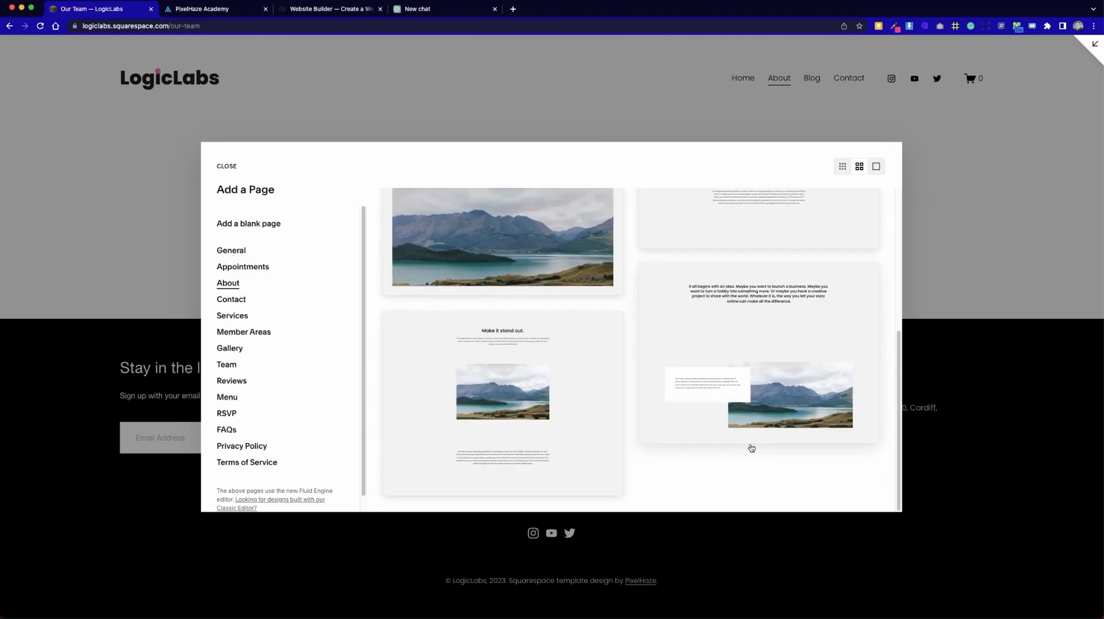
scroll(751, 448, "up", 7)
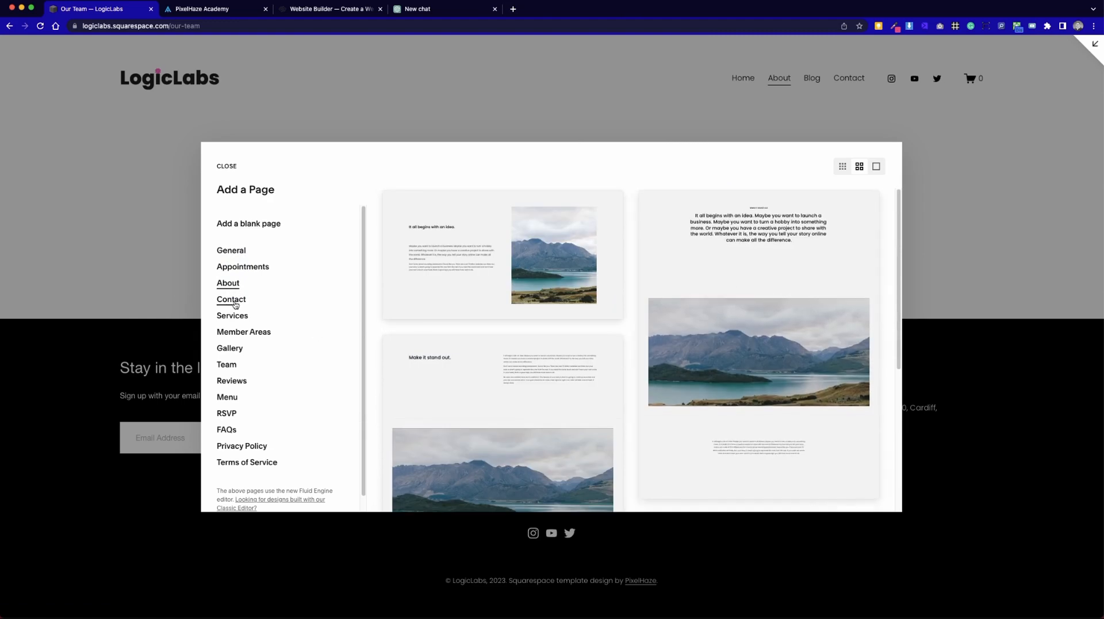
left_click(233, 300)
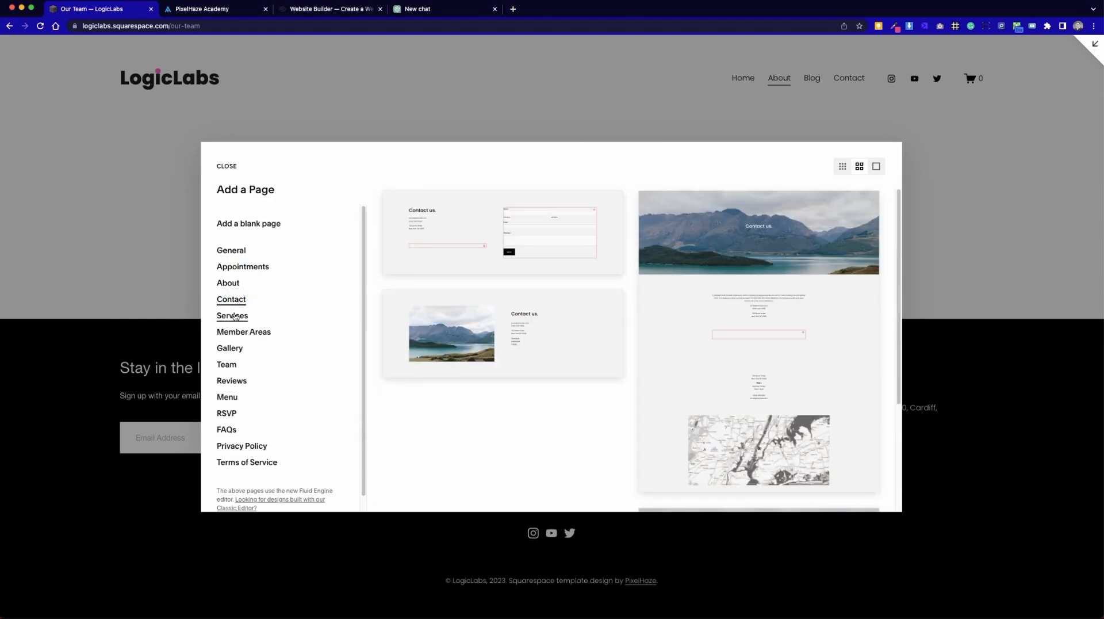
left_click(236, 316)
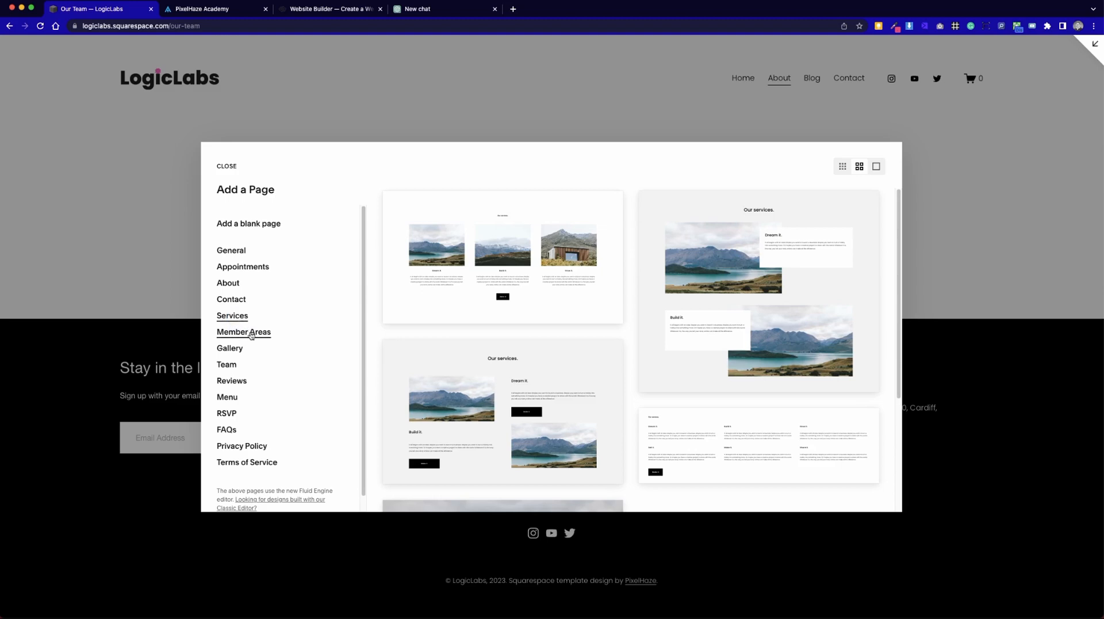
scroll(765, 412, "down", 3)
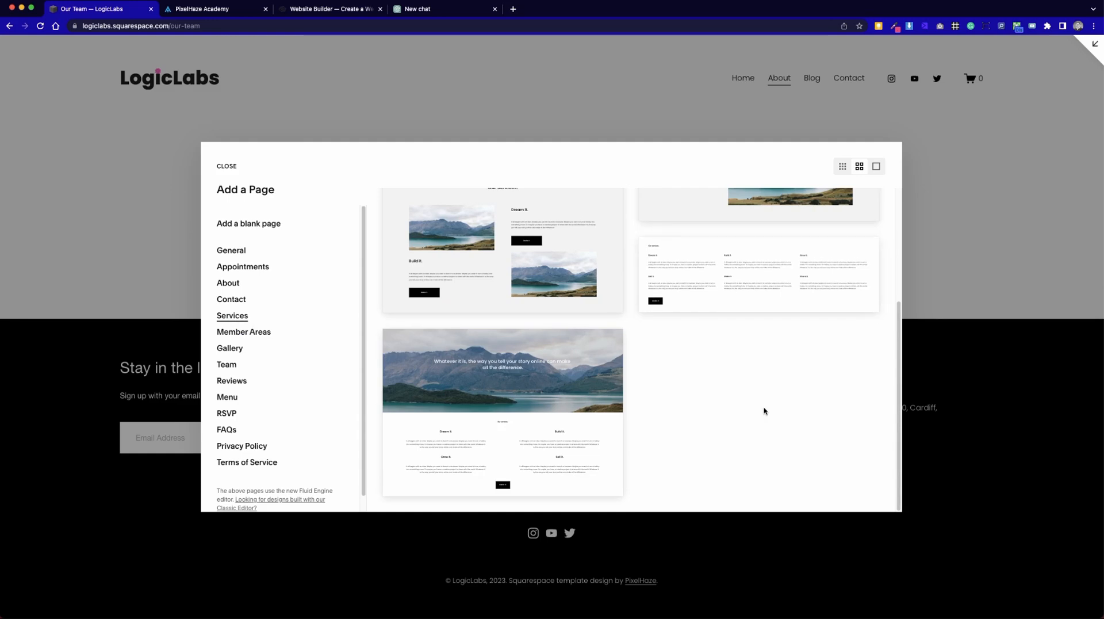
scroll(764, 410, "up", 3)
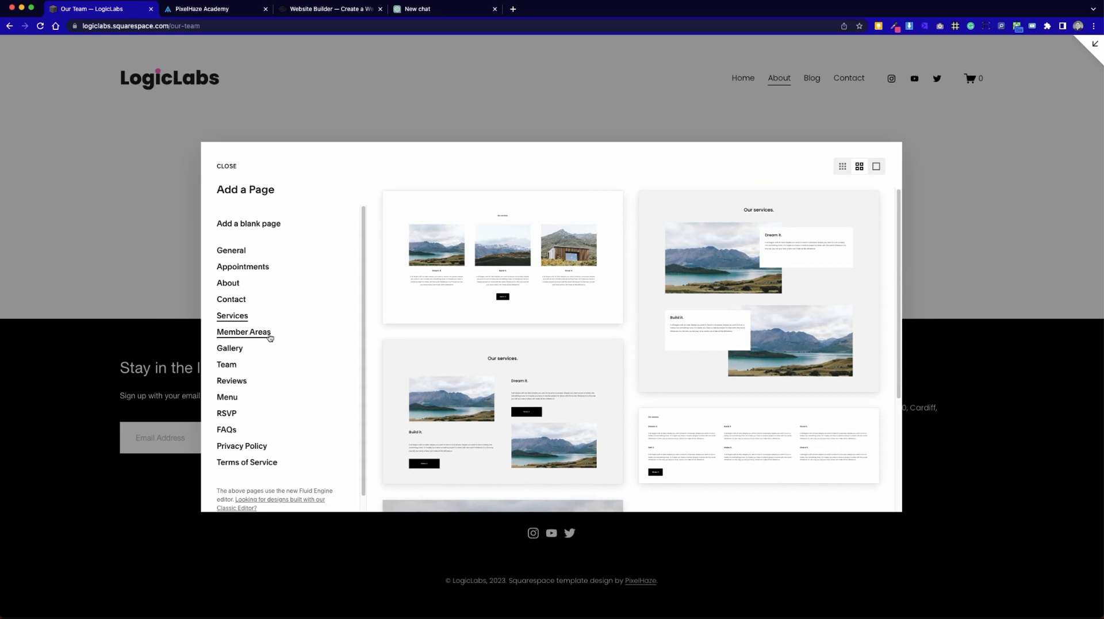
Add a page from the Team layouts, using the design with three portraits side by side.
left_click(230, 365)
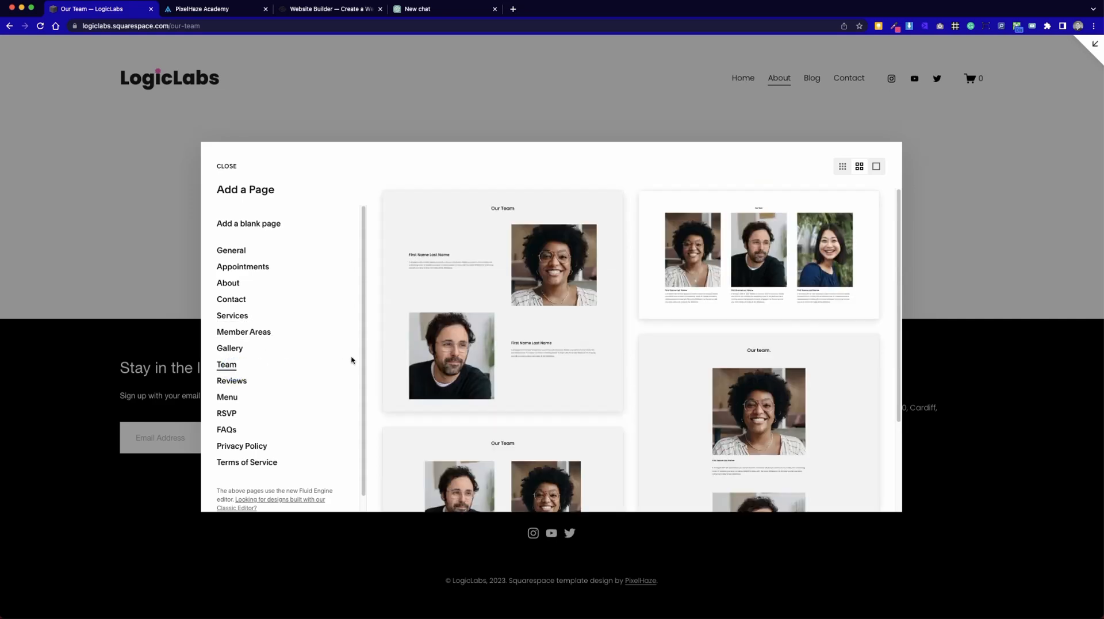
scroll(626, 343, "down", 2)
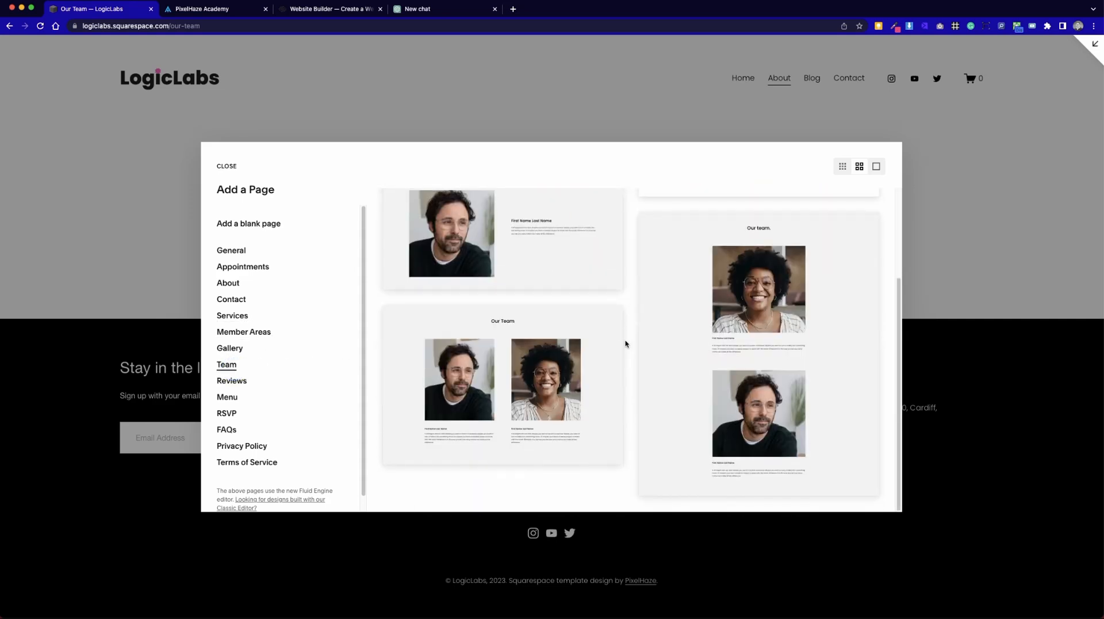
scroll(625, 343, "up", 2)
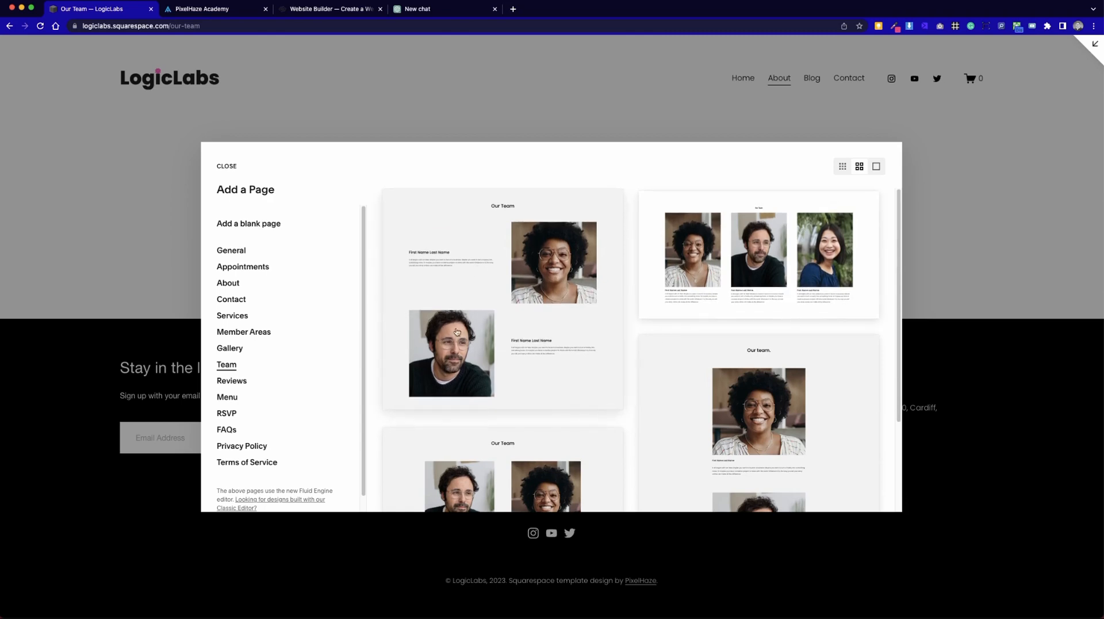
scroll(614, 400, "down", 2)
scroll(613, 399, "up", 2)
scroll(633, 368, "down", 2)
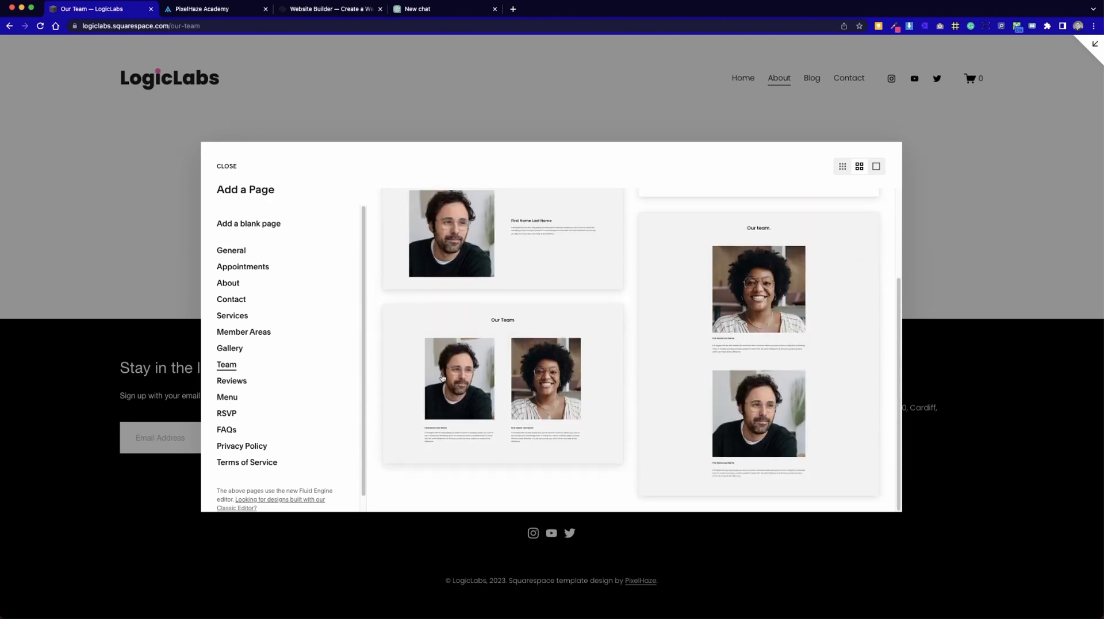
scroll(656, 406, "up", 2)
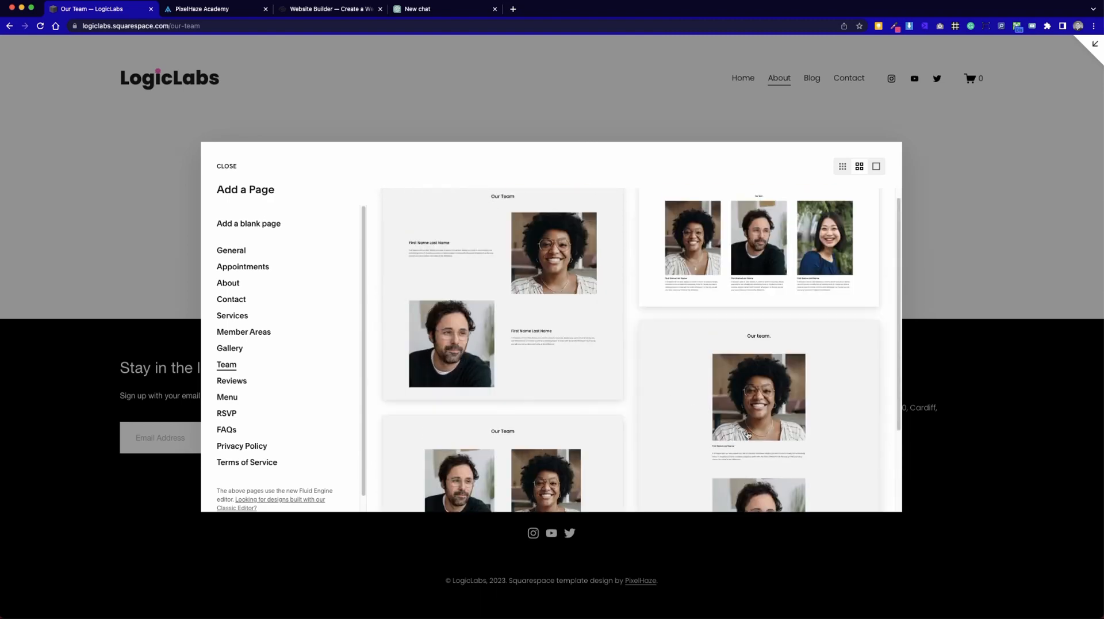
scroll(739, 479, "down", 1)
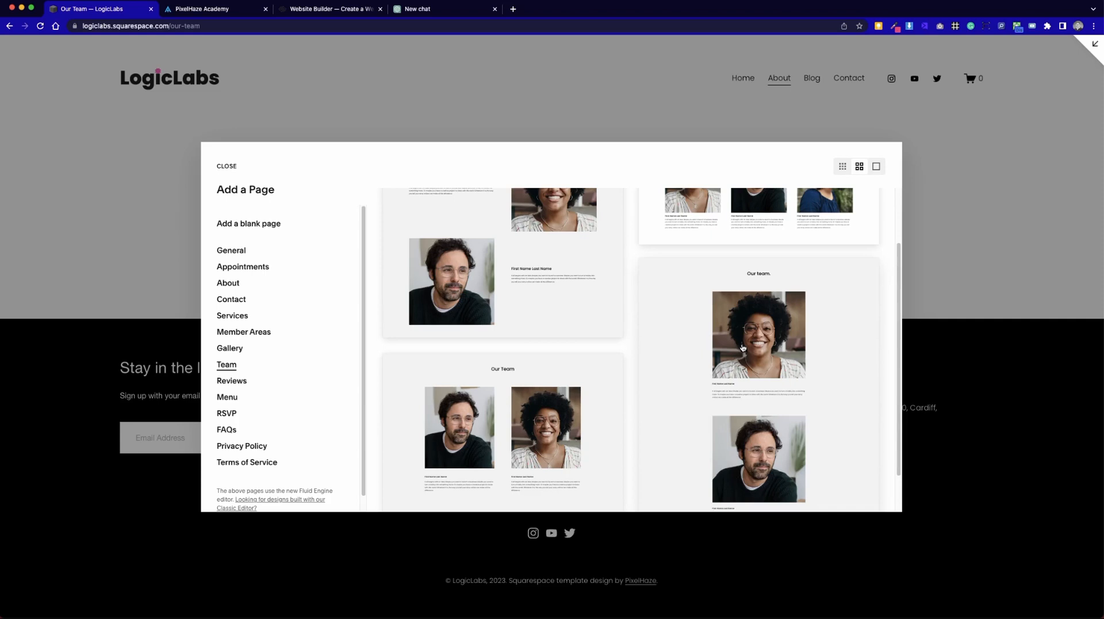
scroll(697, 236, "up", 1)
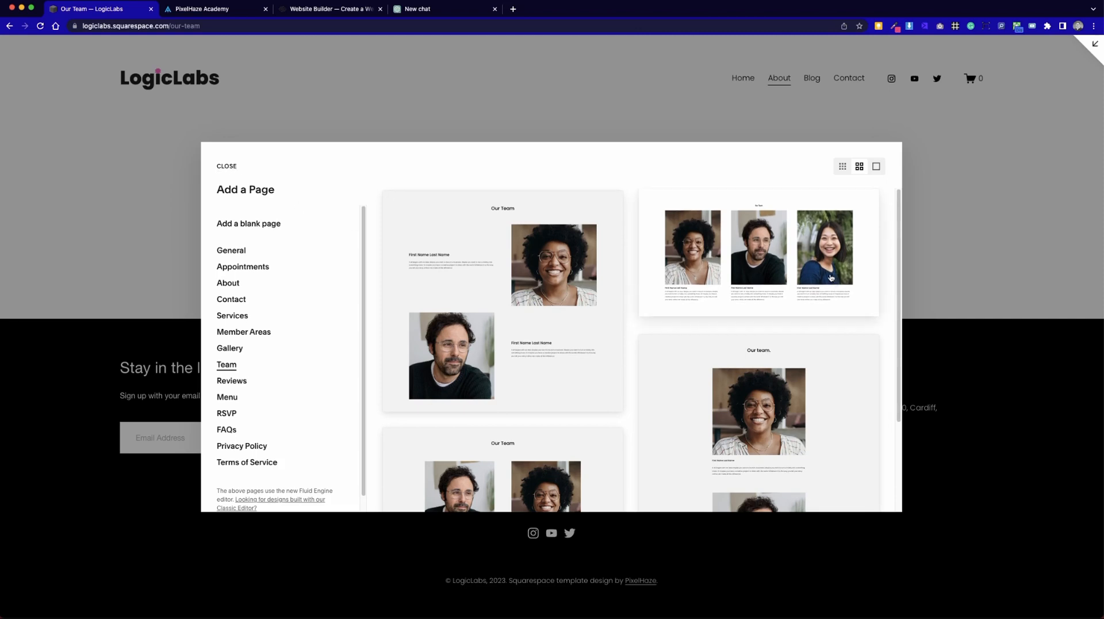
left_click(783, 255)
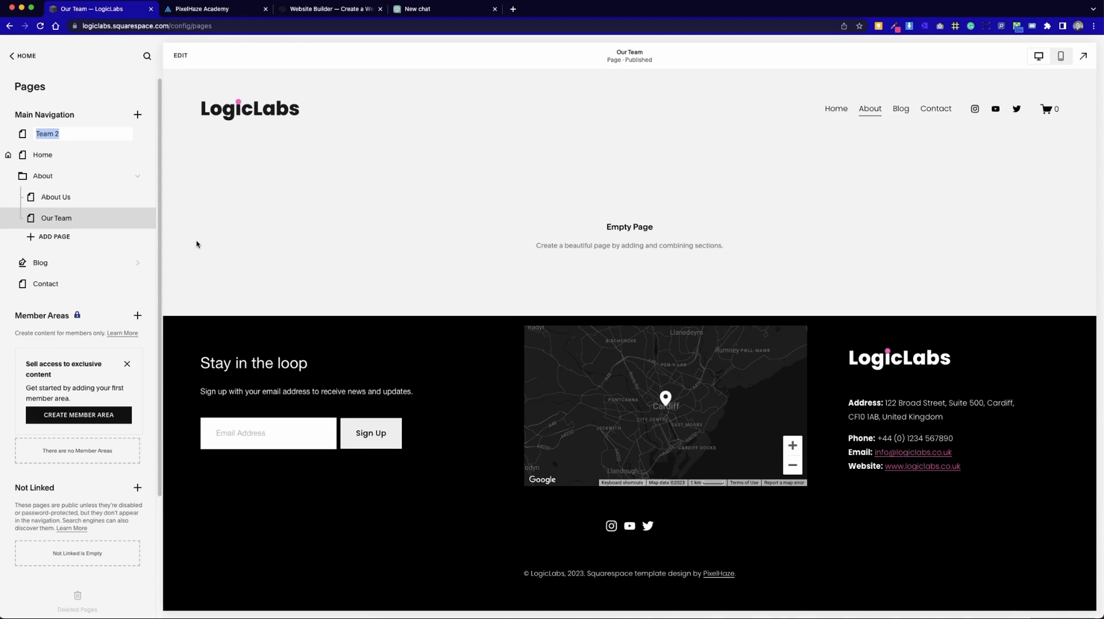
Name the new layout page Team and place it in the About folder below Our Team.
type("Team")
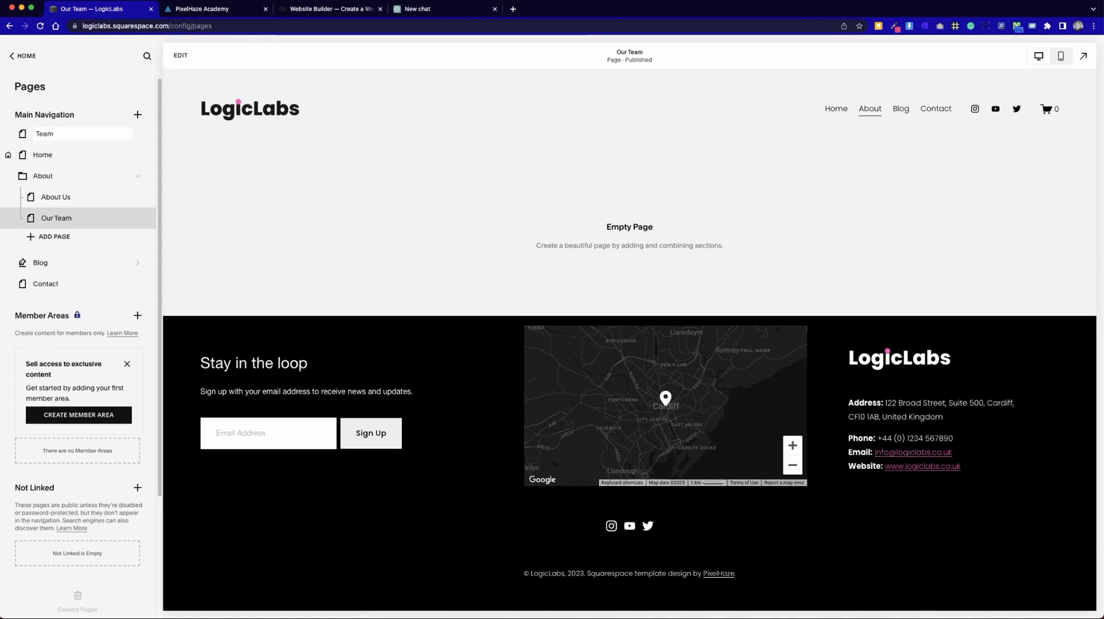
left_click(89, 98)
left_click_drag(67, 133, 81, 230)
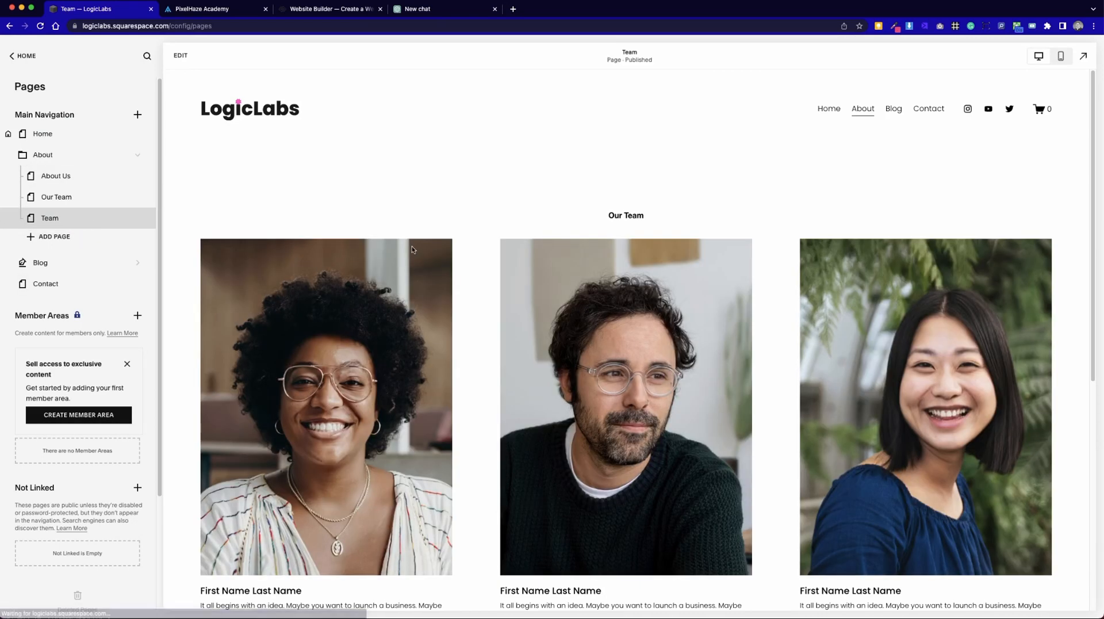
Review the Team page, and use the site's About navigation to preview the About Us, Our Team and Team pages.
scroll(452, 330, "down", 4)
scroll(373, 378, "up", 4)
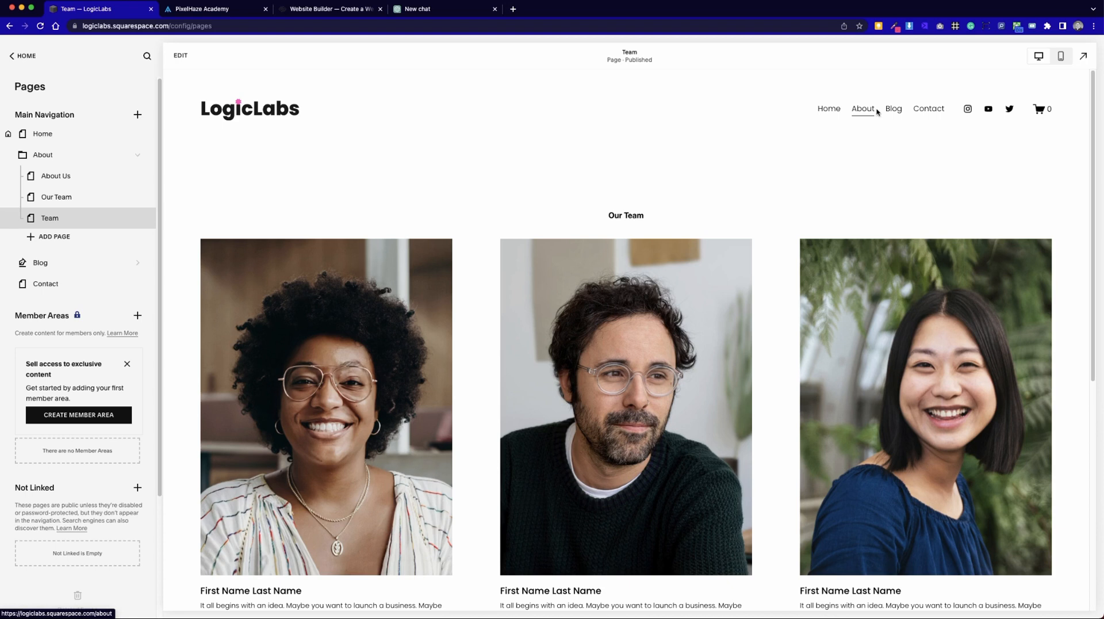
left_click(870, 127)
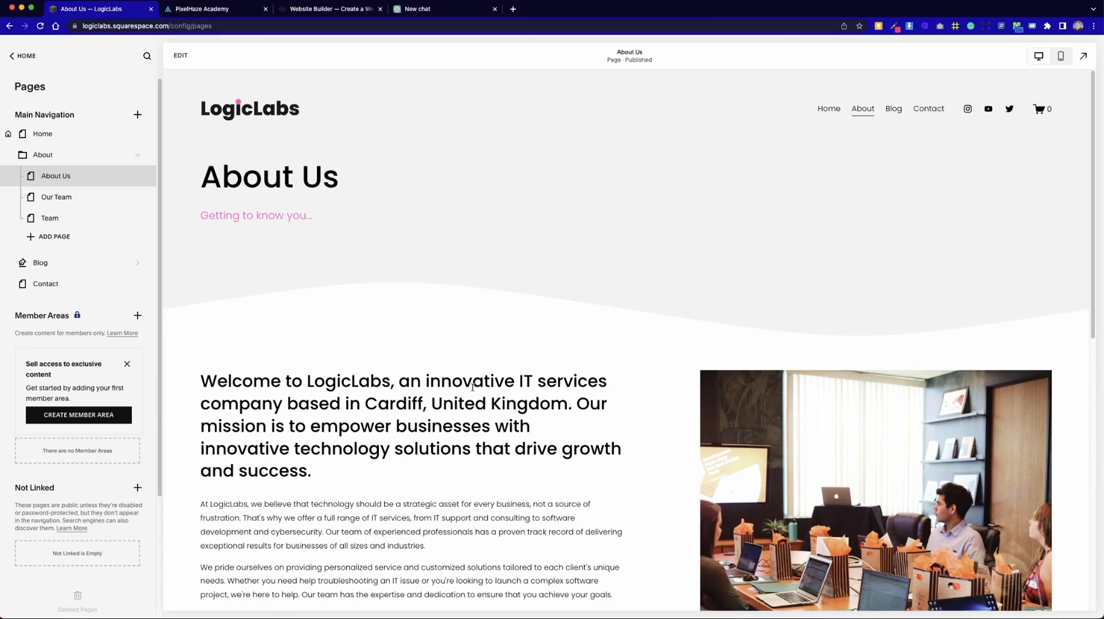
scroll(588, 288, "down", 3)
scroll(606, 340, "up", 3)
scroll(559, 377, "down", 10)
scroll(690, 230, "up", 10)
mouse_move(863, 109)
left_click(863, 137)
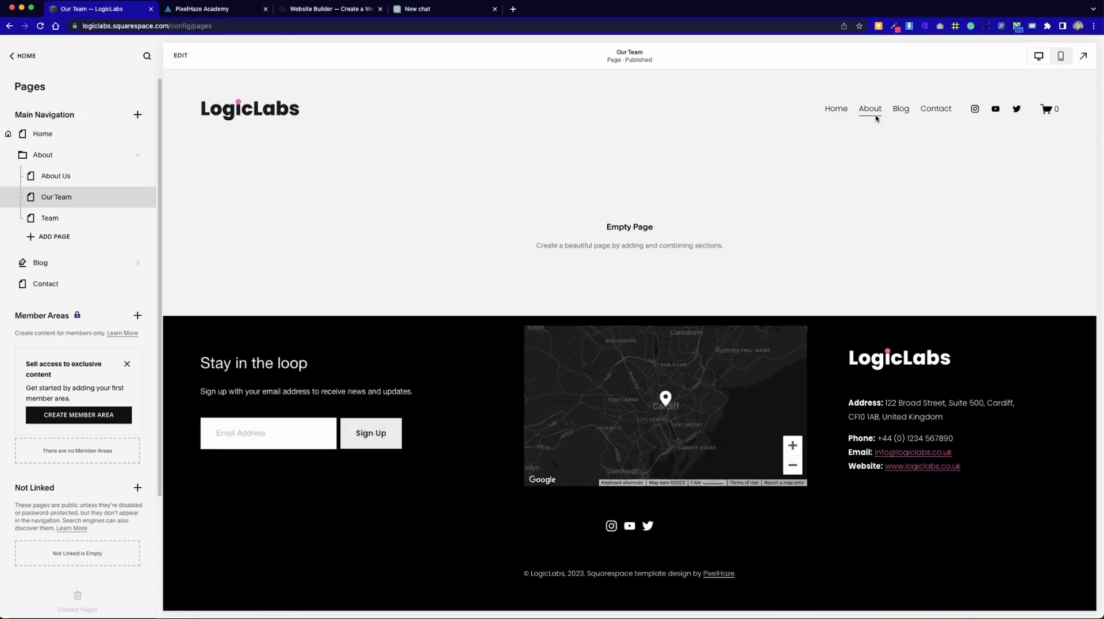
mouse_move(877, 118)
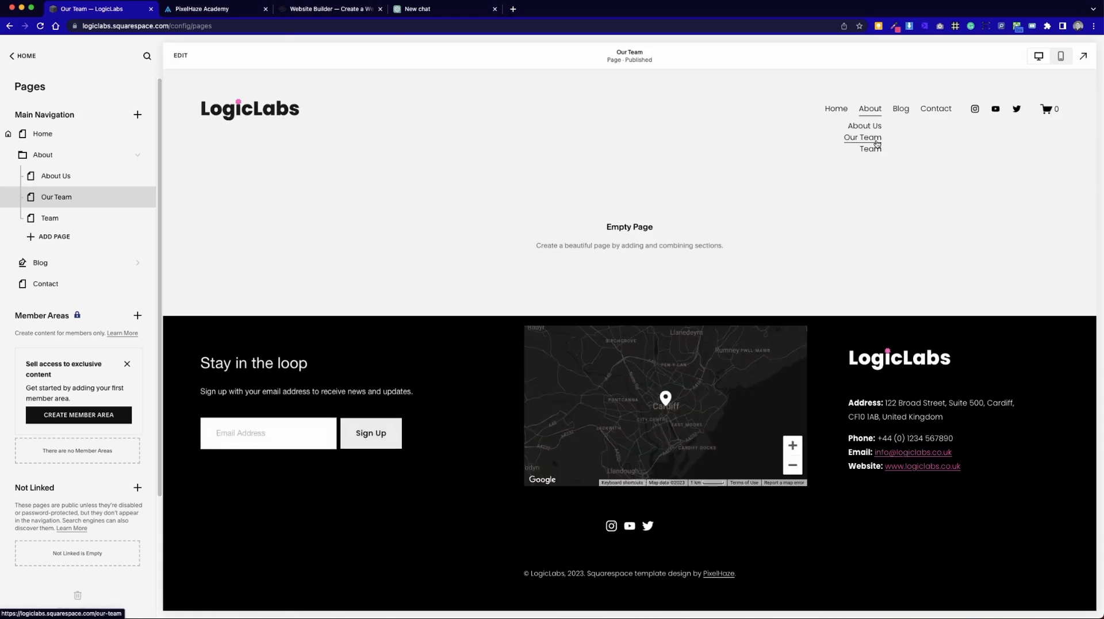
left_click(875, 147)
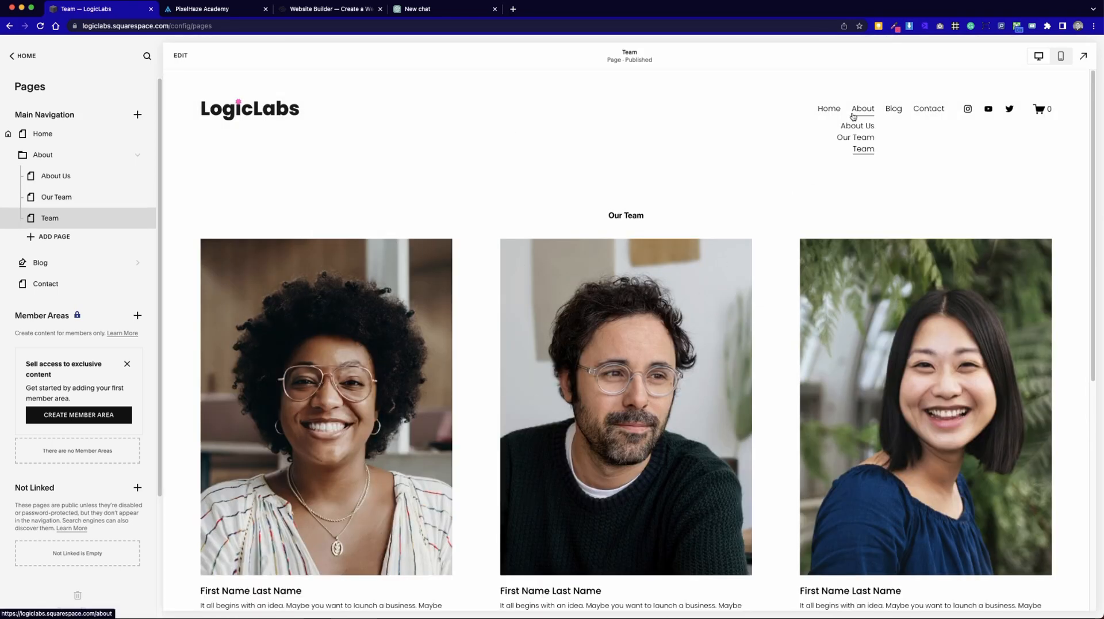
Edit the Team page and insert the saved LogicLabs intro section without the button above the team portraits.
left_click(180, 56)
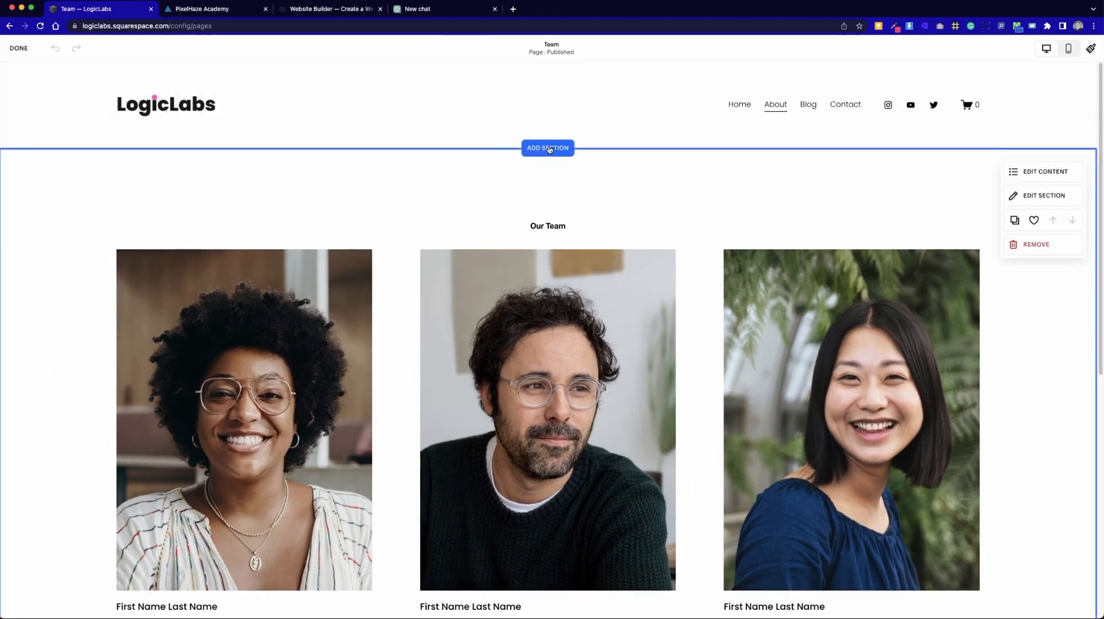
left_click(548, 148)
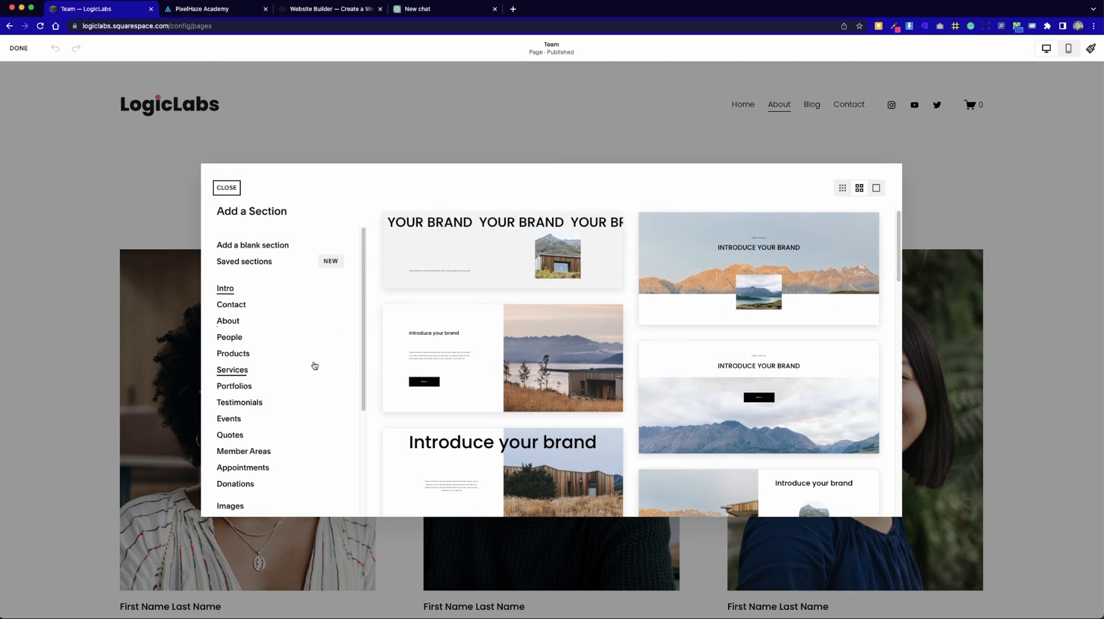
scroll(314, 365, "down", 5)
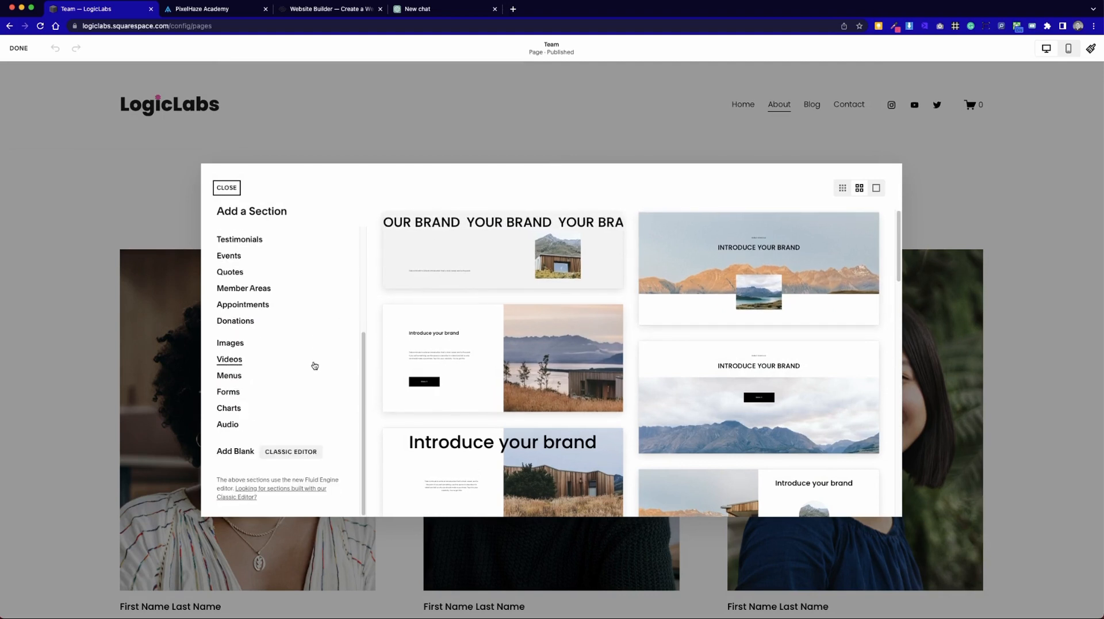
scroll(315, 366, "up", 5)
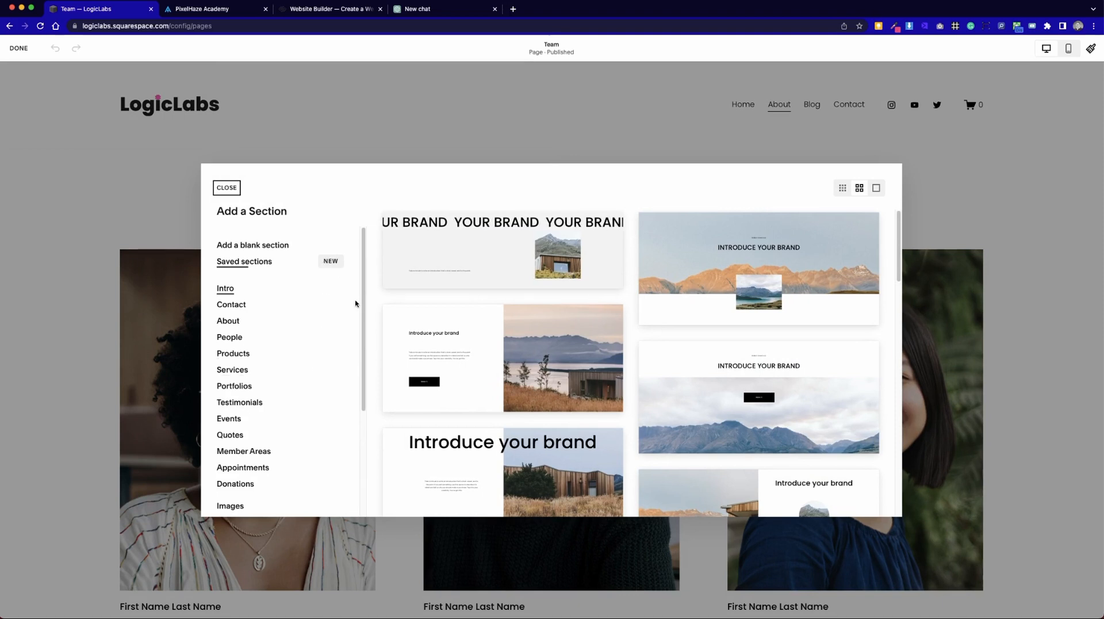
left_click(261, 268)
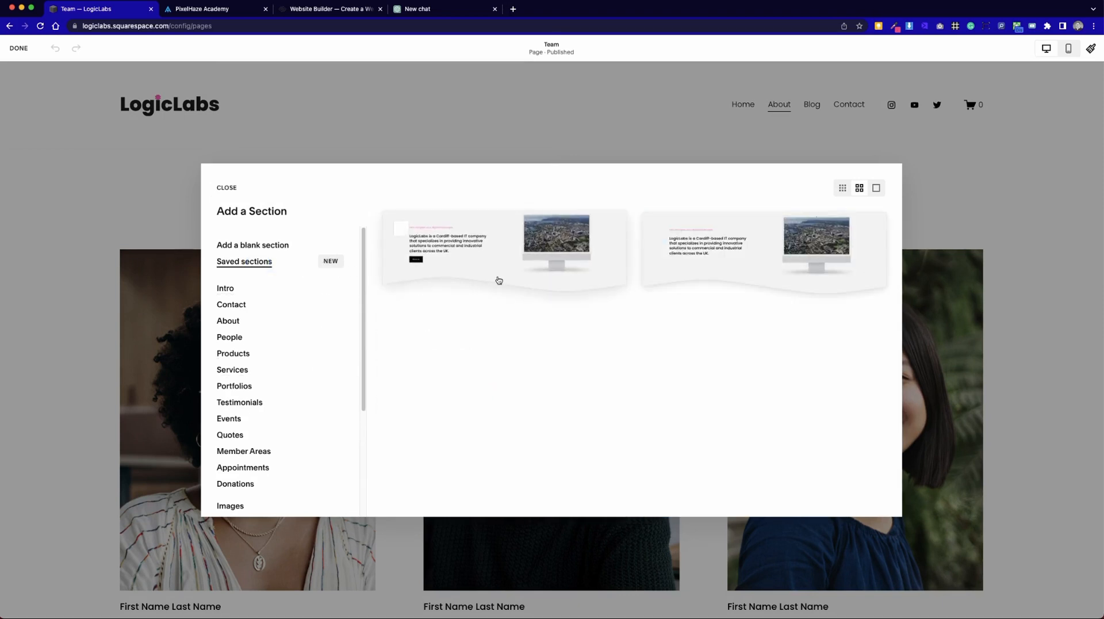
left_click(660, 234)
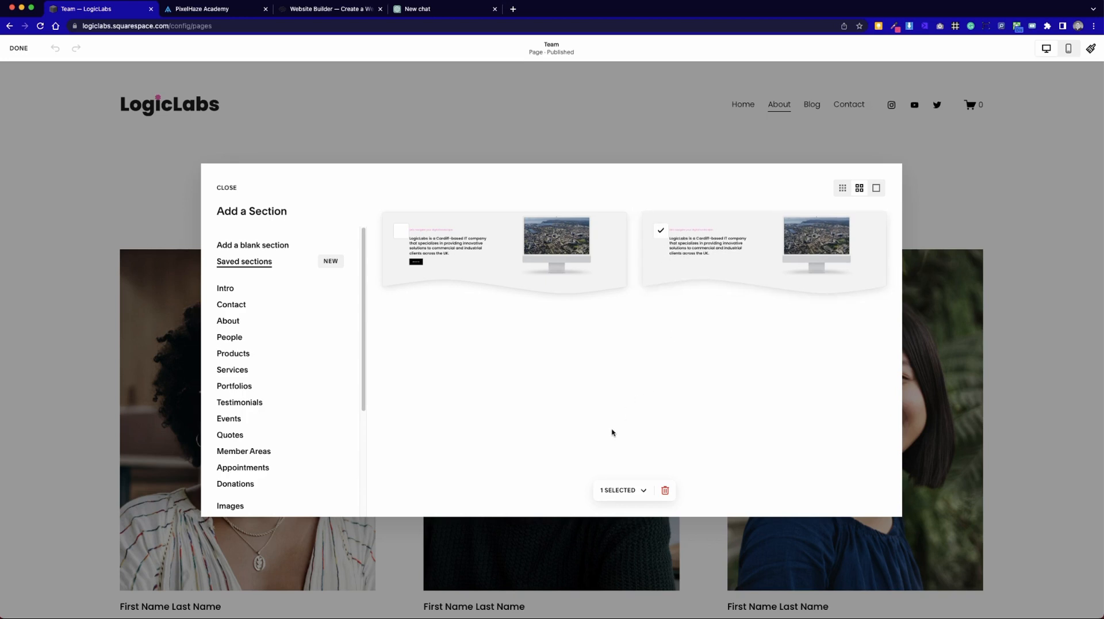
left_click(660, 231)
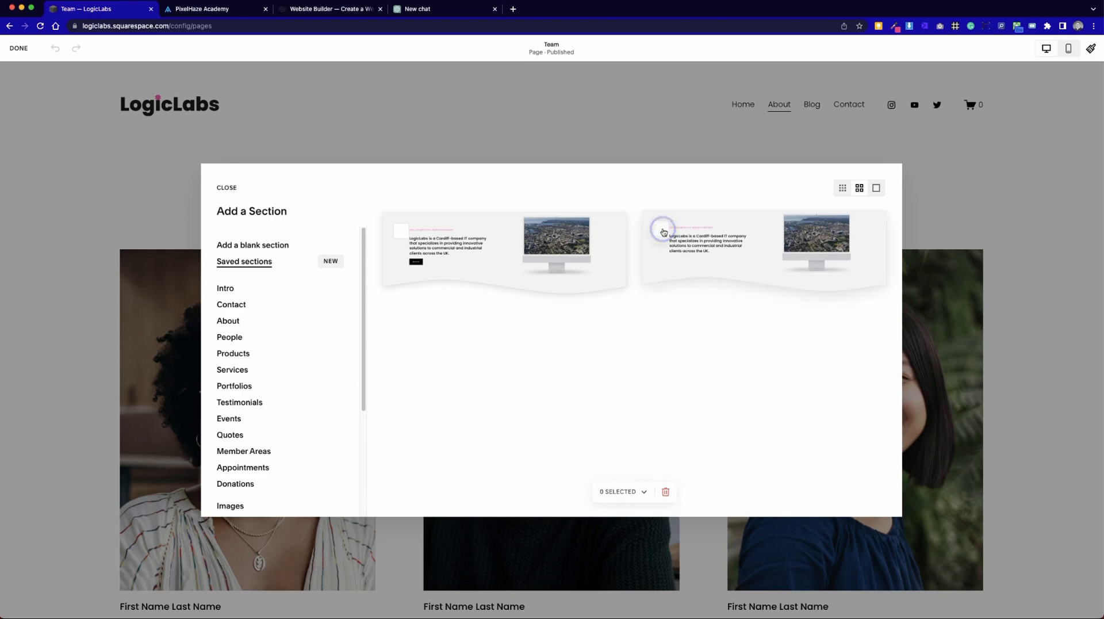
left_click(747, 257)
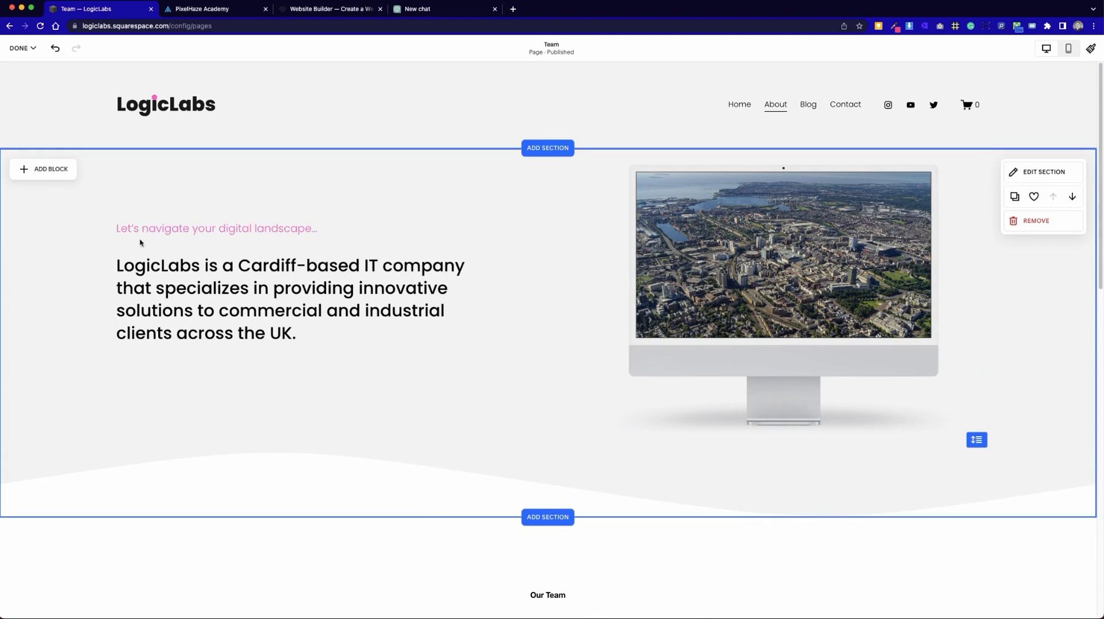
Delete the computer monitor image from the newly inserted intro section.
scroll(634, 419, "down", 3)
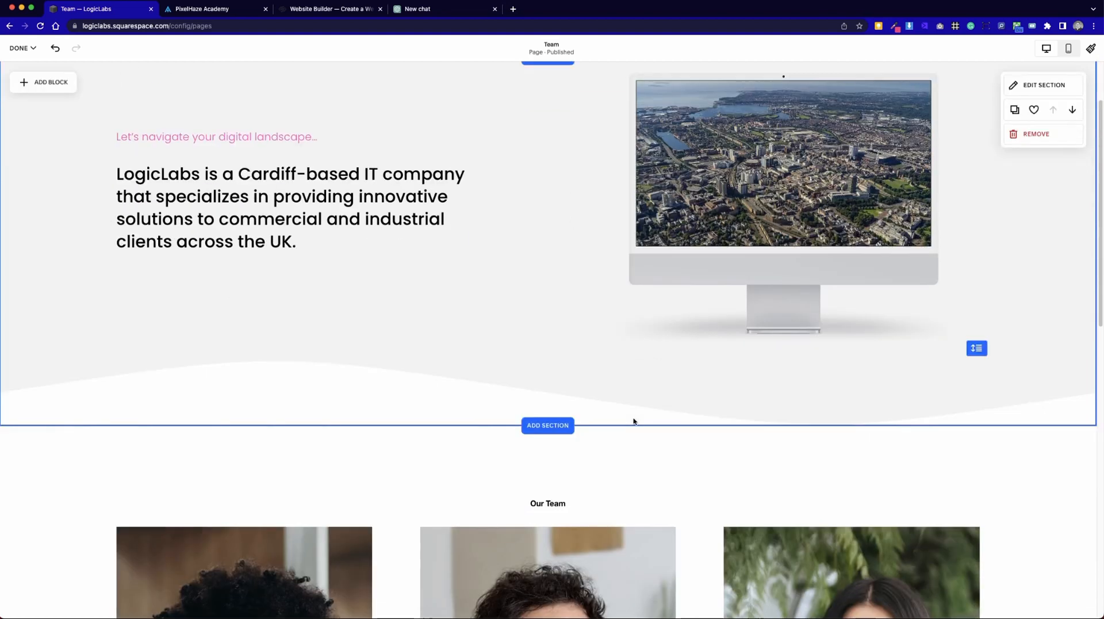
scroll(633, 419, "up", 3)
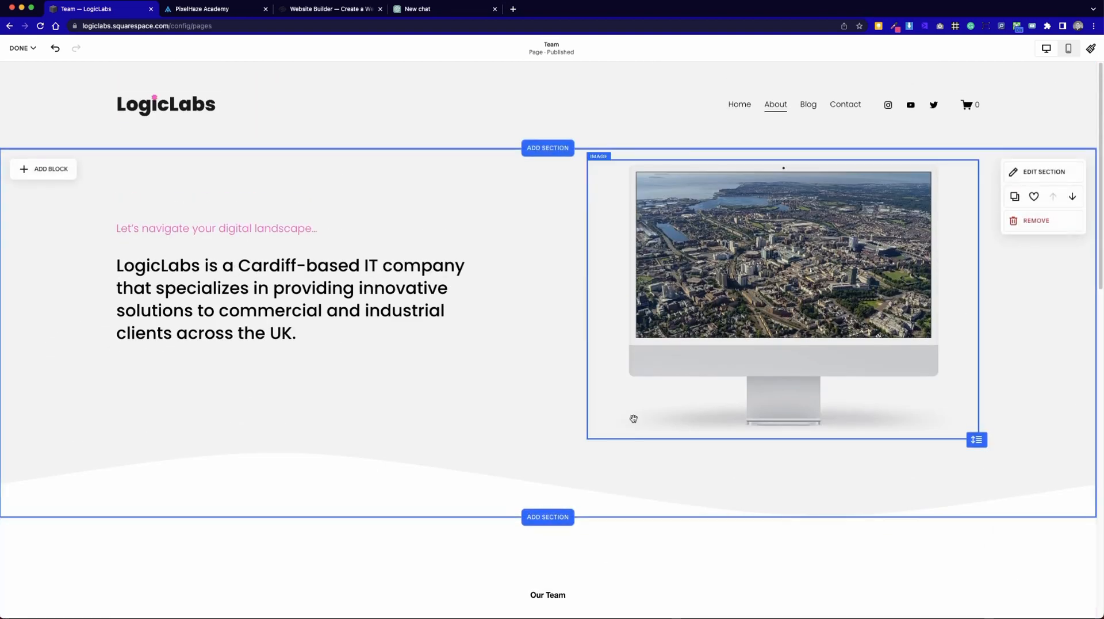
left_click(839, 344)
key("BackSpace")
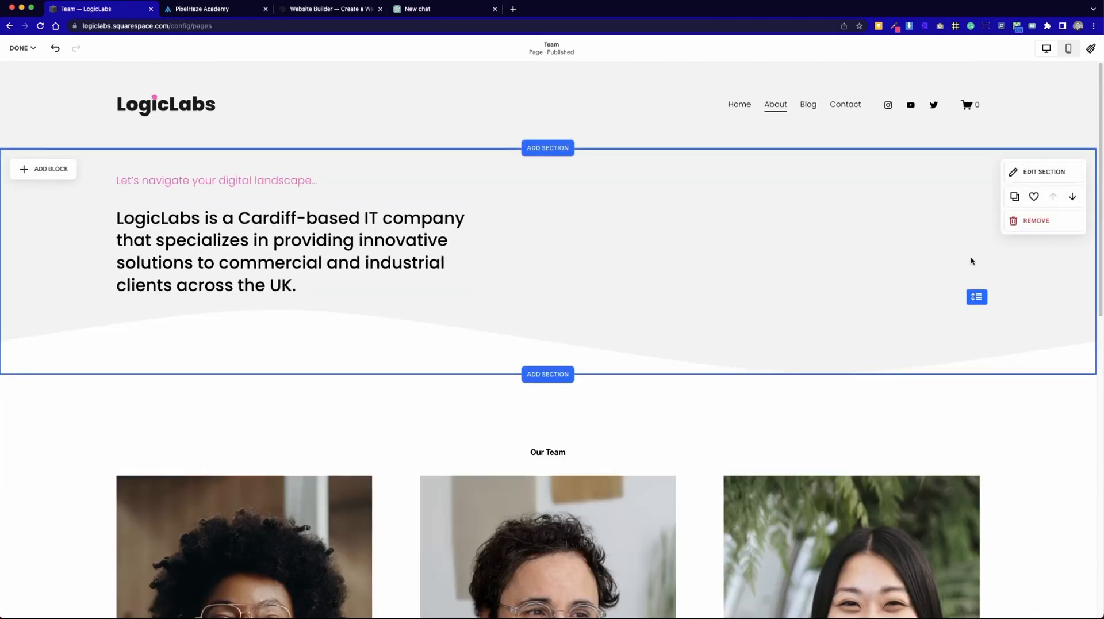
Remove the whole intro section from the Team page and save the page.
left_click(1028, 224)
left_click(604, 350)
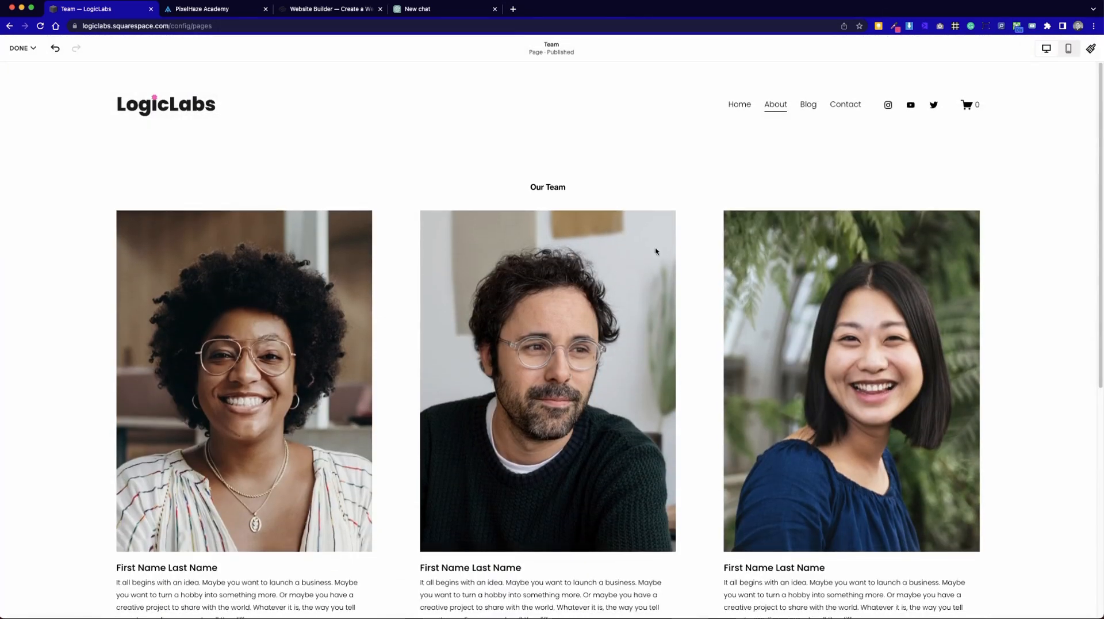
left_click(22, 48)
left_click(21, 77)
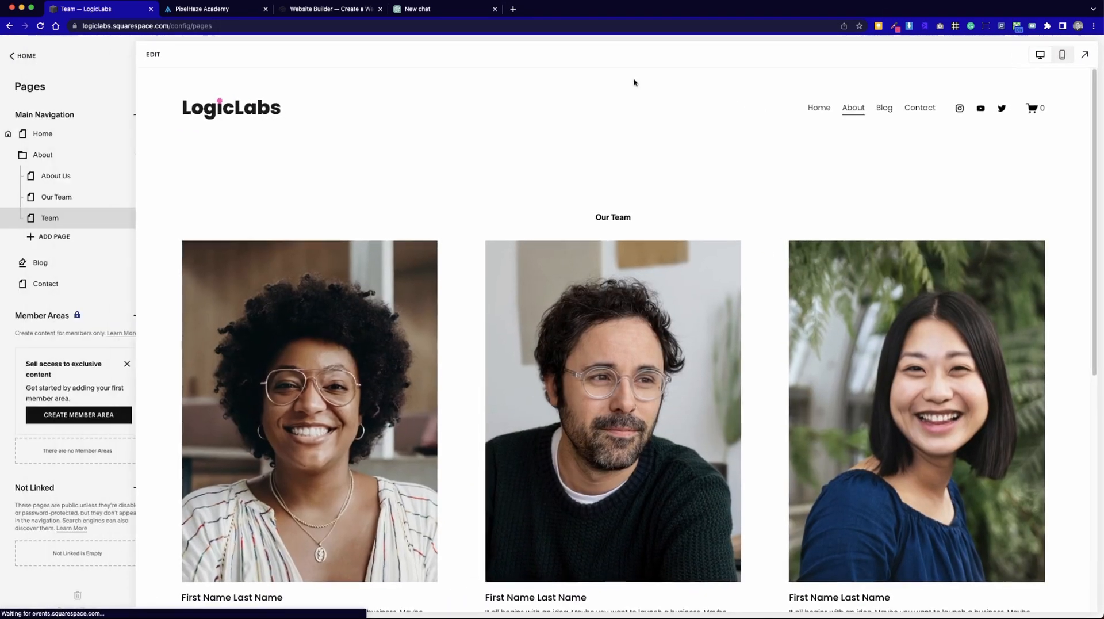
Add the About Us page's header section to the saved sections and finish editing that page.
left_click(859, 128)
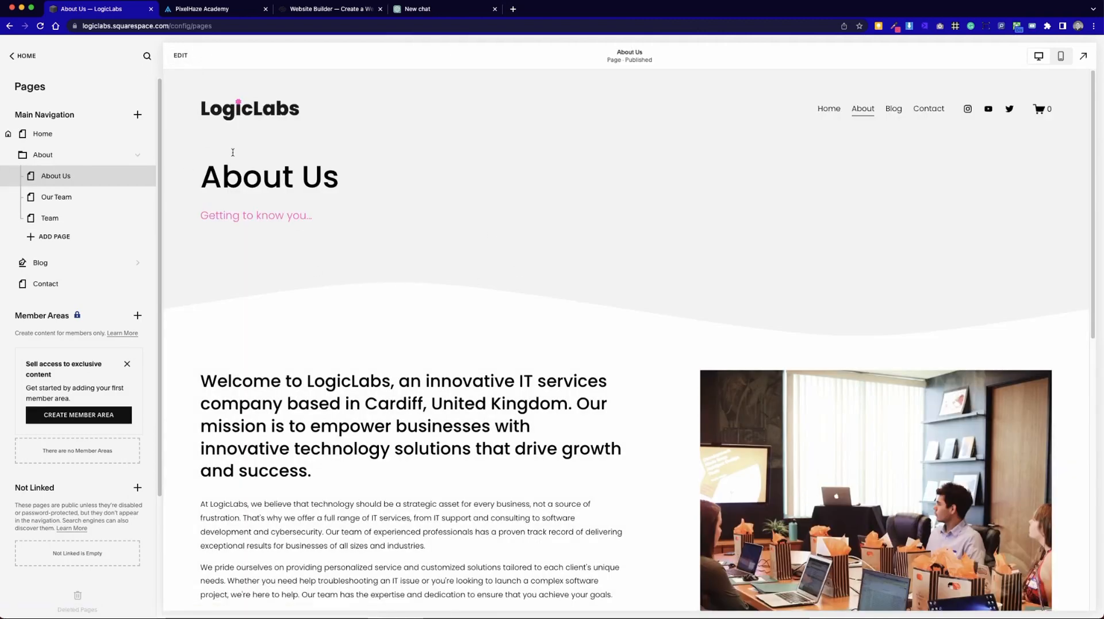
left_click(180, 55)
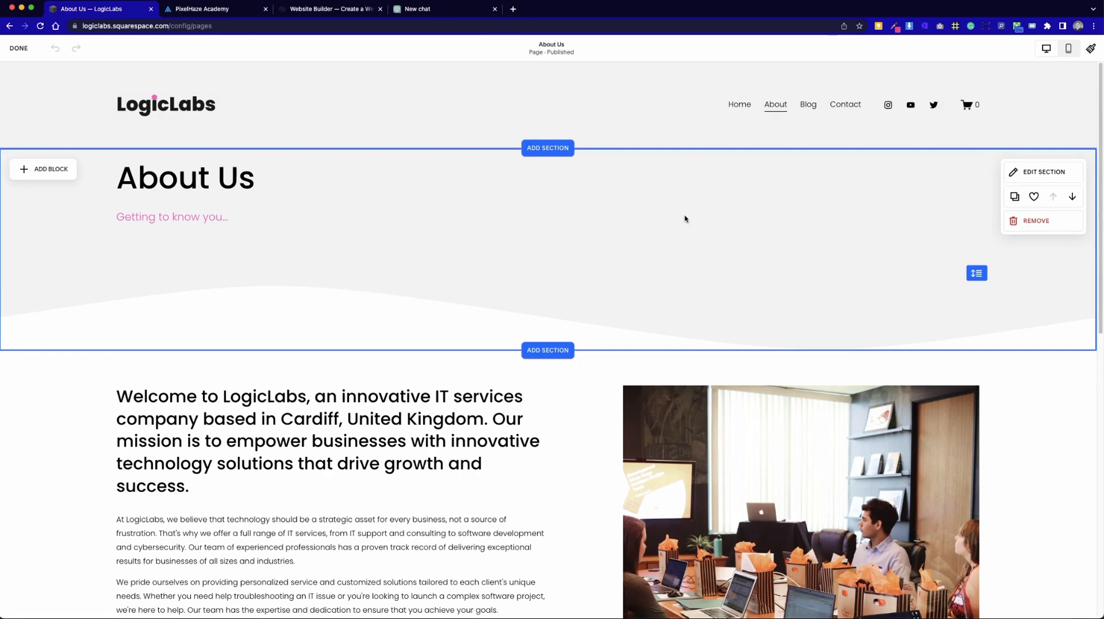
left_click(1035, 199)
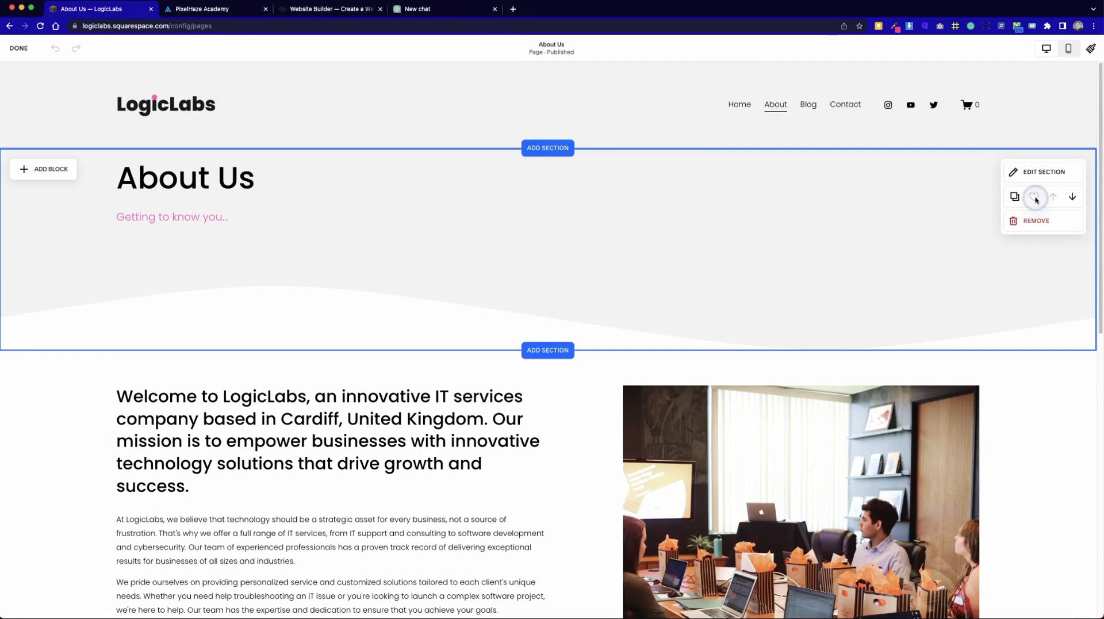
left_click(19, 48)
Edit the Team page and insert the saved About Us header section above the team portraits.
mouse_move(866, 118)
left_click(864, 150)
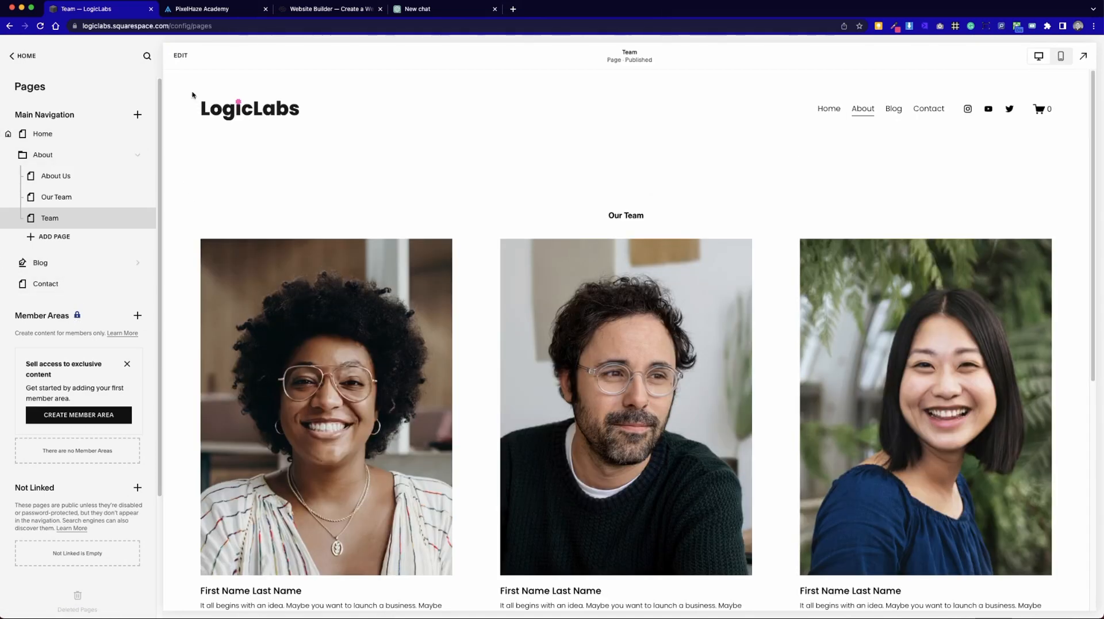
left_click(181, 56)
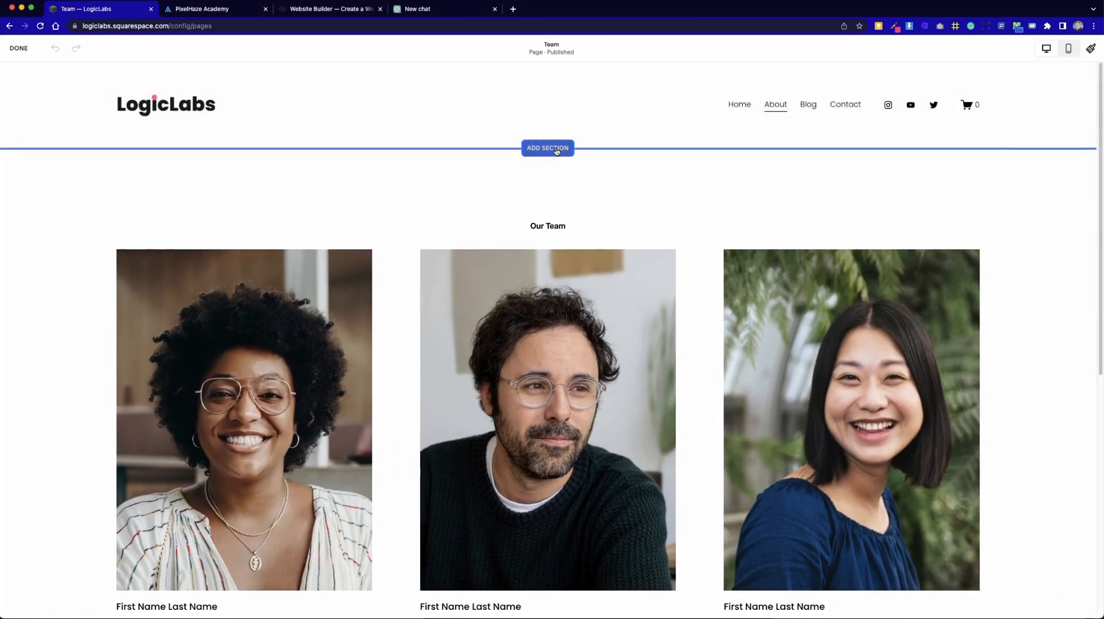
left_click(535, 148)
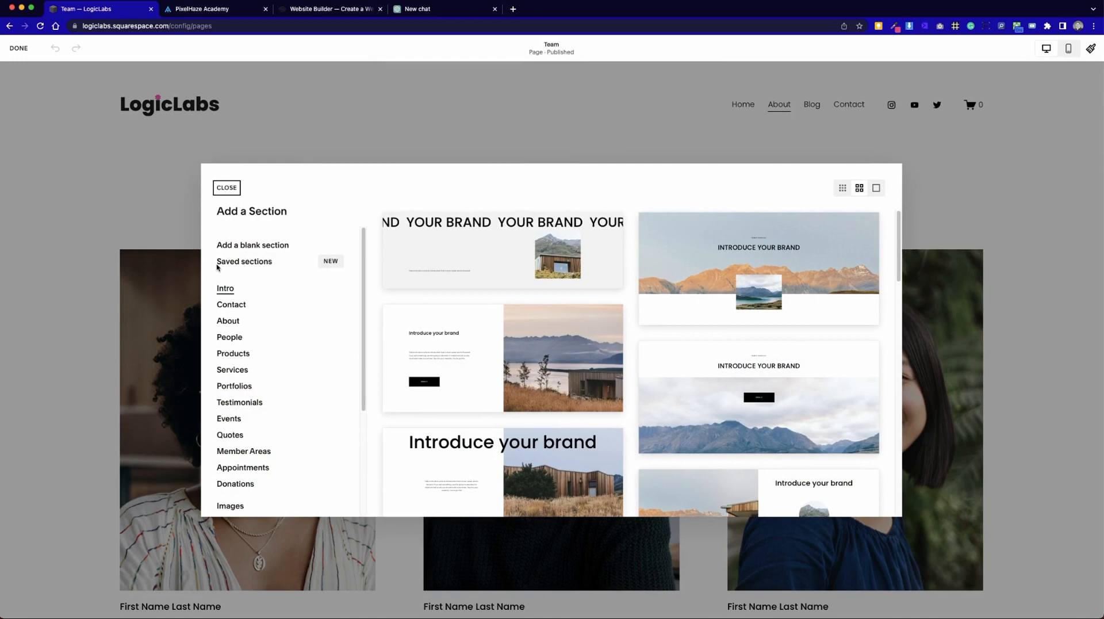
left_click(236, 262)
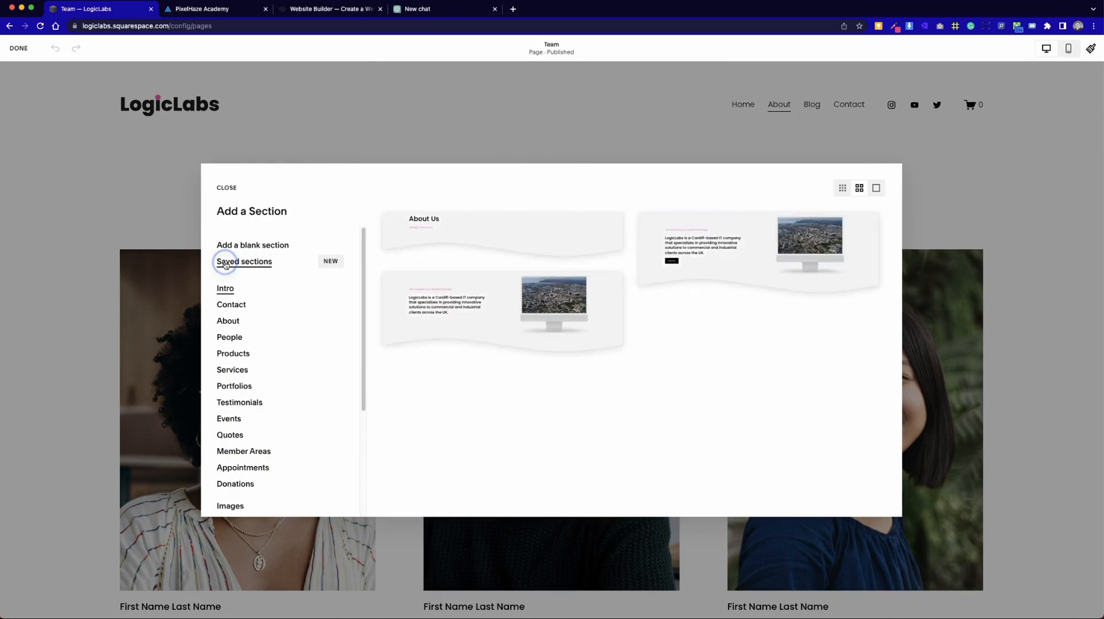
left_click(506, 239)
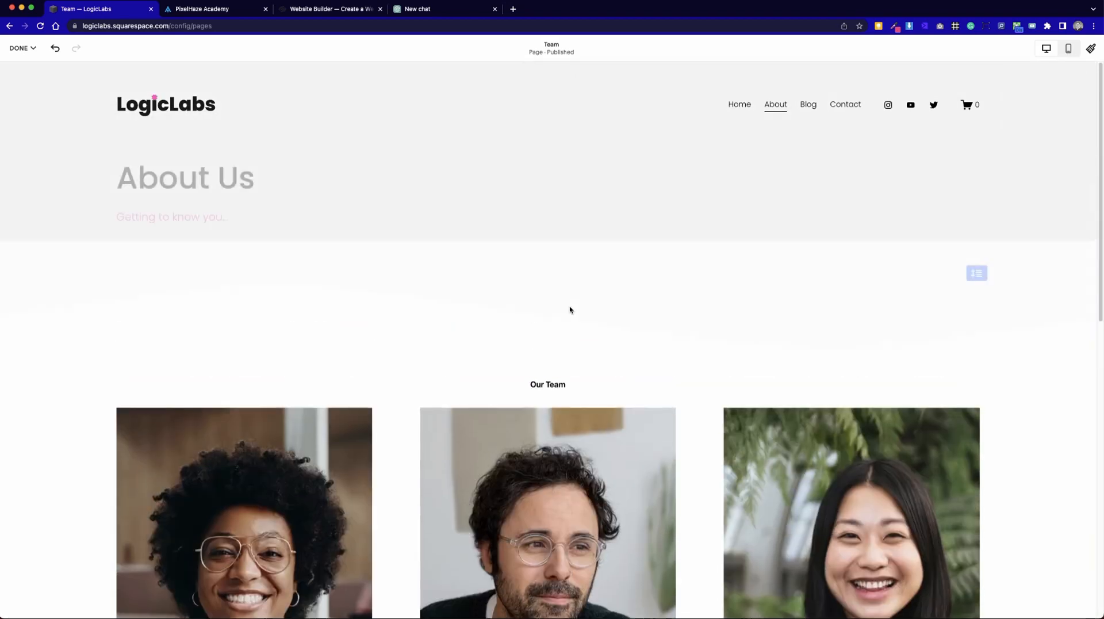
Change the header section's main heading to Our Team, check the page down to the footer, and save it.
left_click_drag(255, 178, 126, 178)
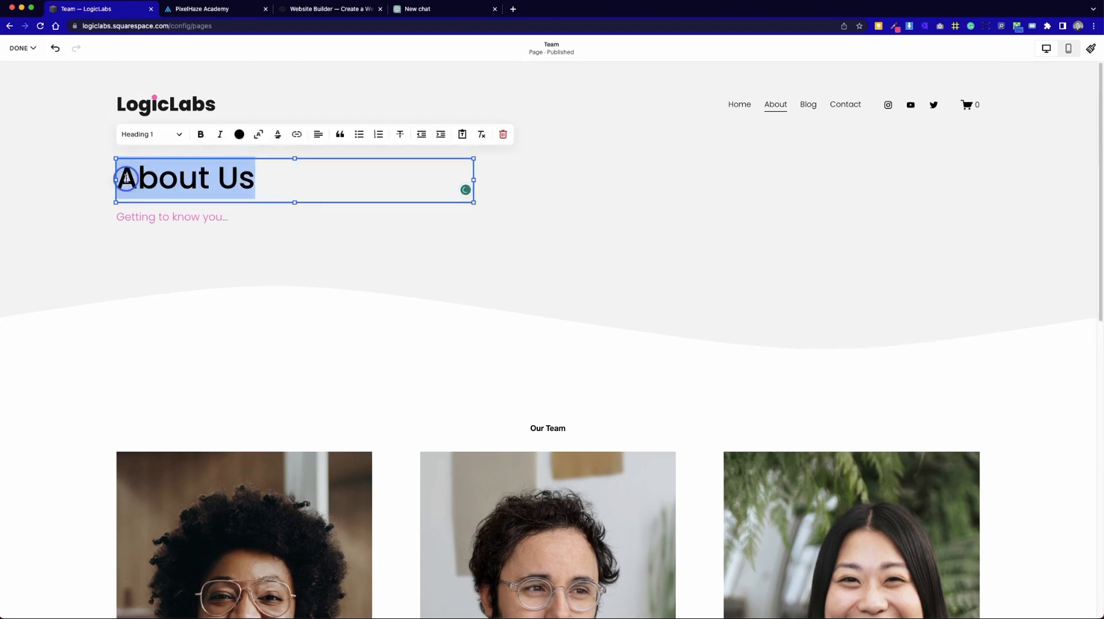
type("Our Team")
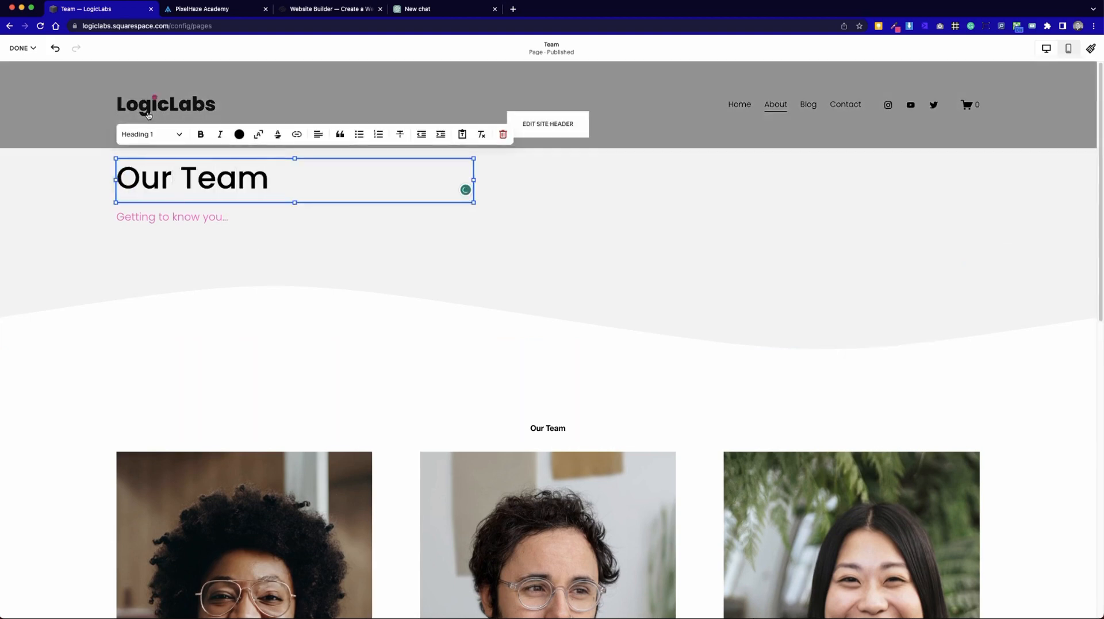
left_click(300, 323)
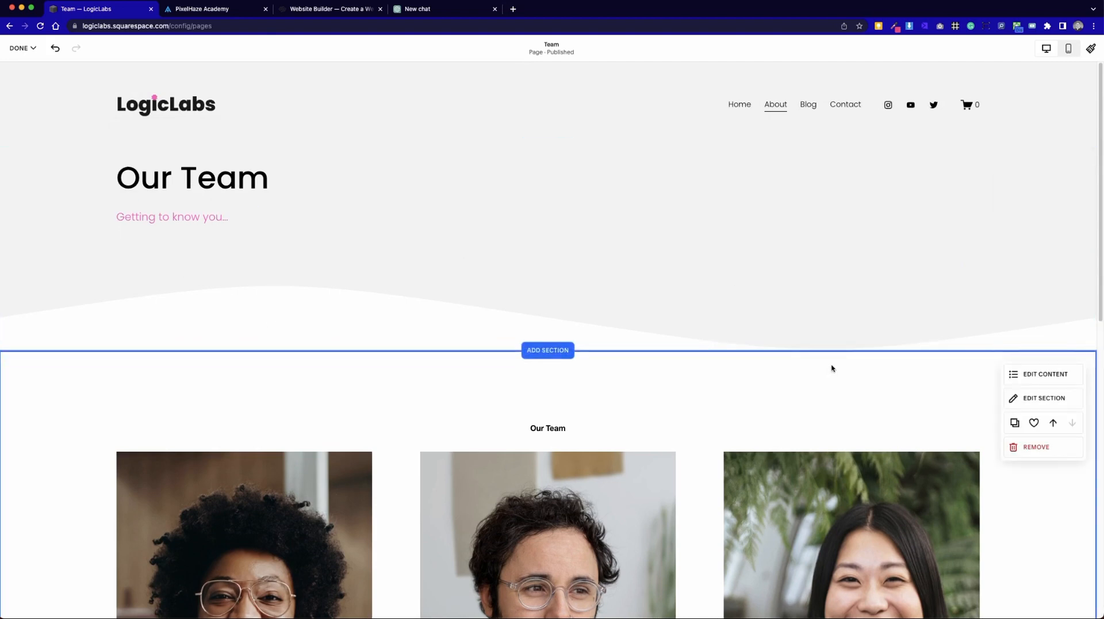
scroll(811, 431, "down", 2)
scroll(812, 433, "down", 3)
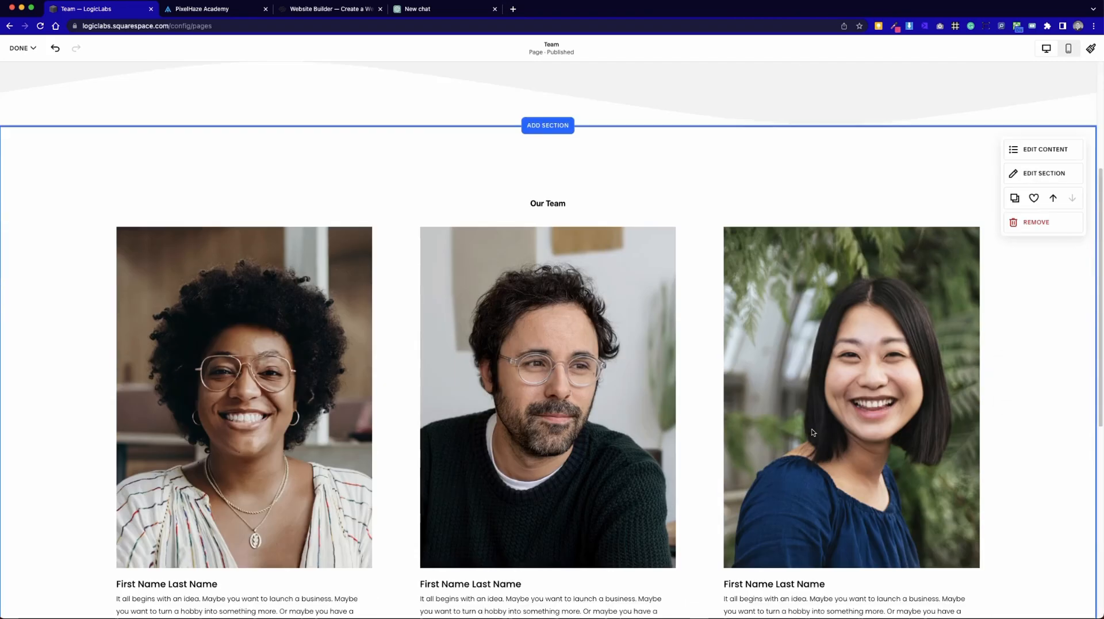
scroll(813, 431, "down", 5)
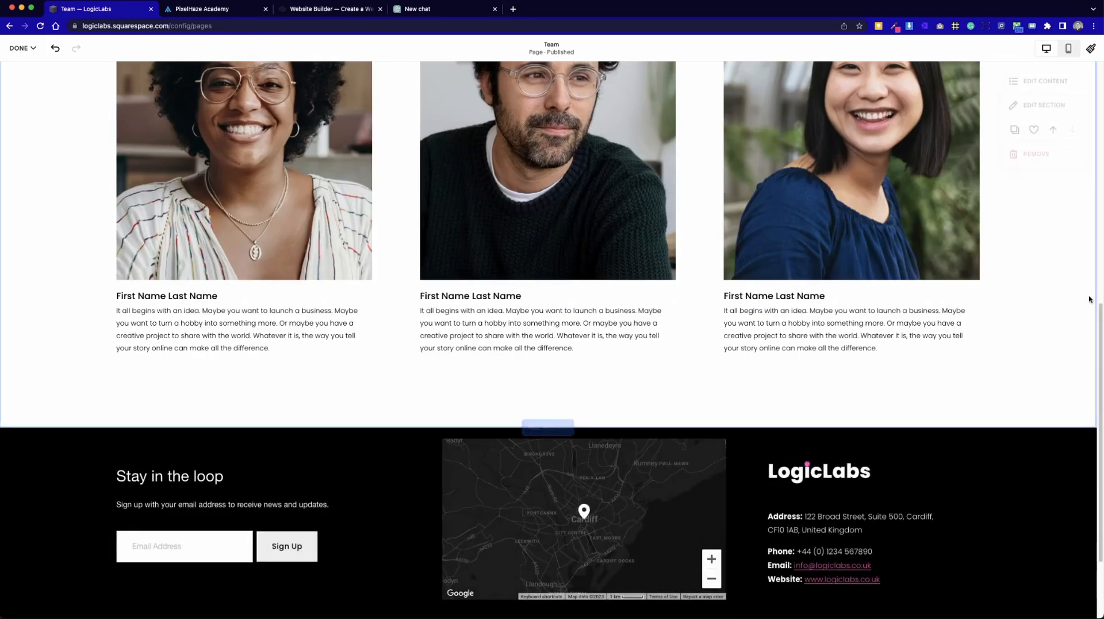
scroll(236, 199, "up", 15)
left_click(34, 73)
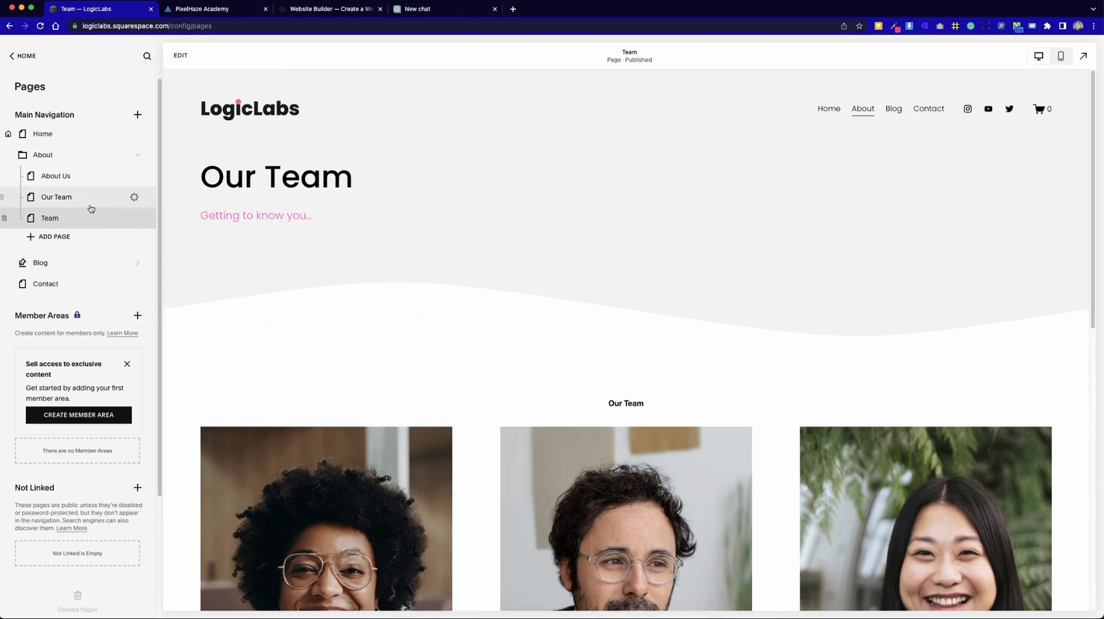
Delete the empty Our Team page from the About folder.
left_click(63, 204)
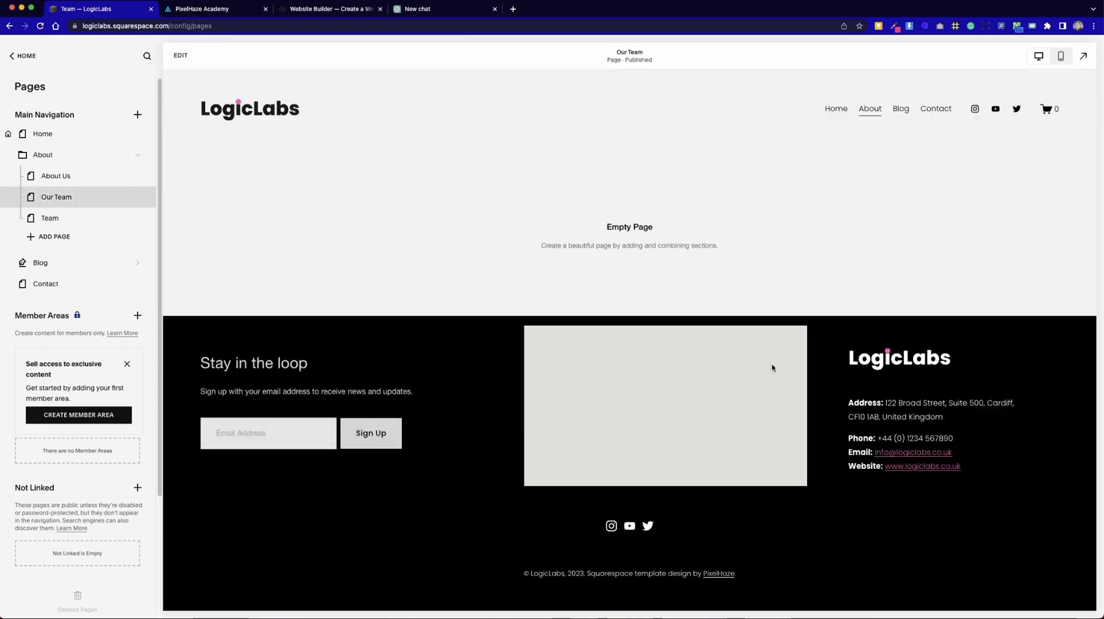
left_click(9, 199)
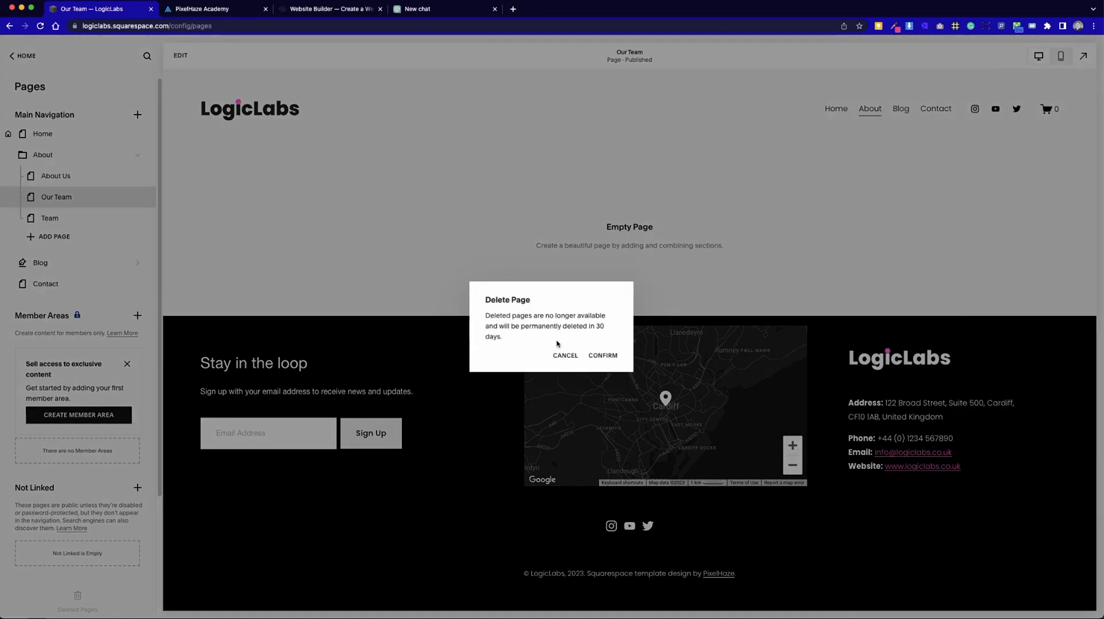
left_click(599, 357)
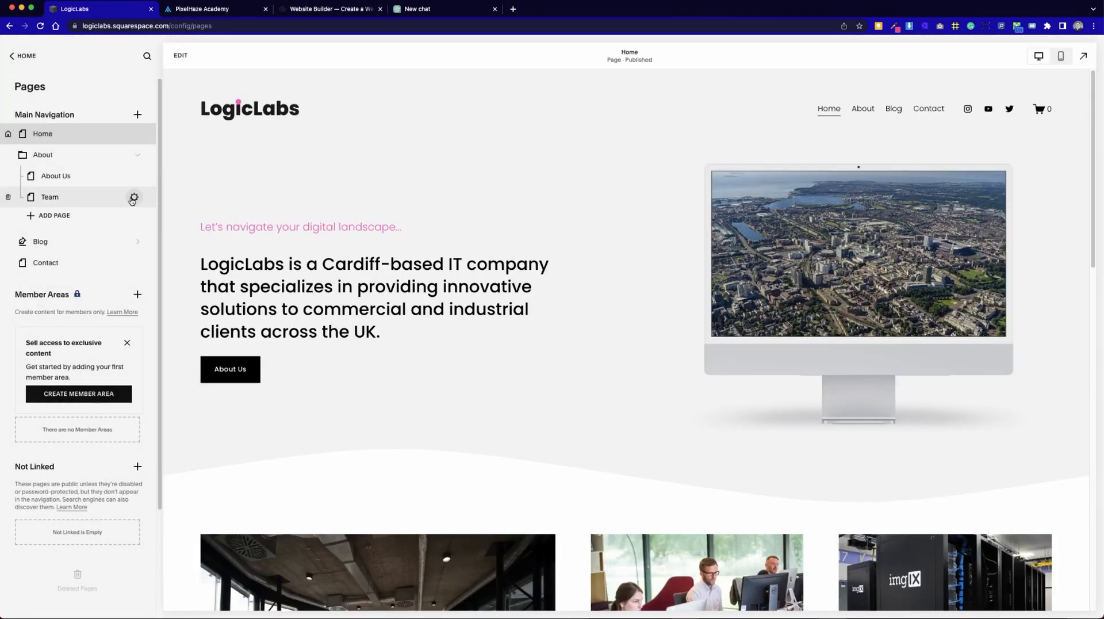
Edit the Team page and start adding a section between the team portraits and the footer.
left_click(106, 199)
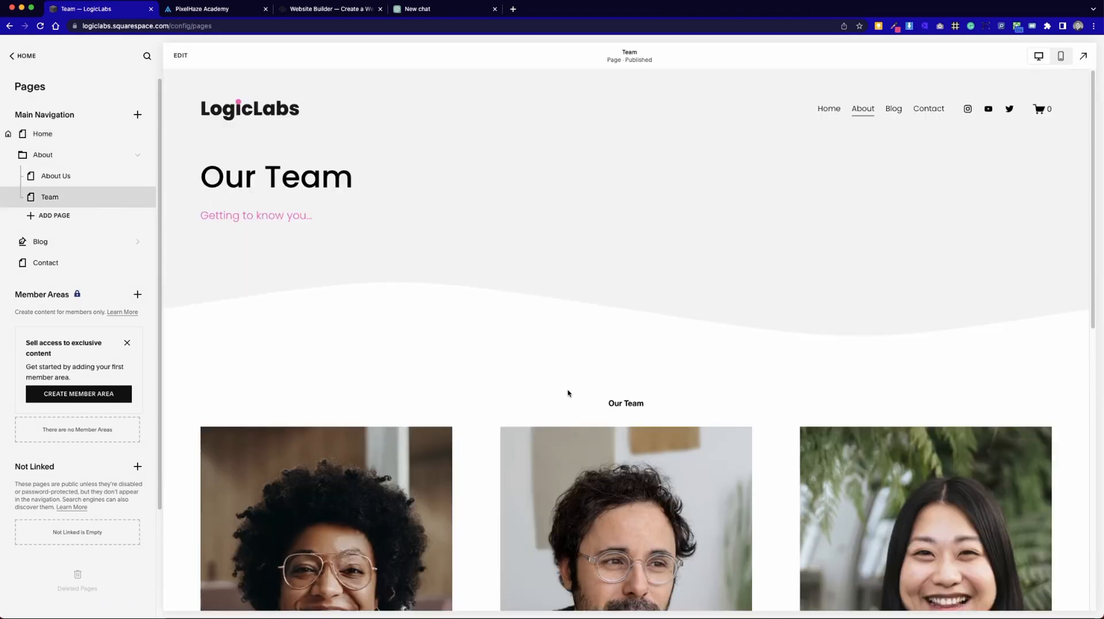
left_click(183, 56)
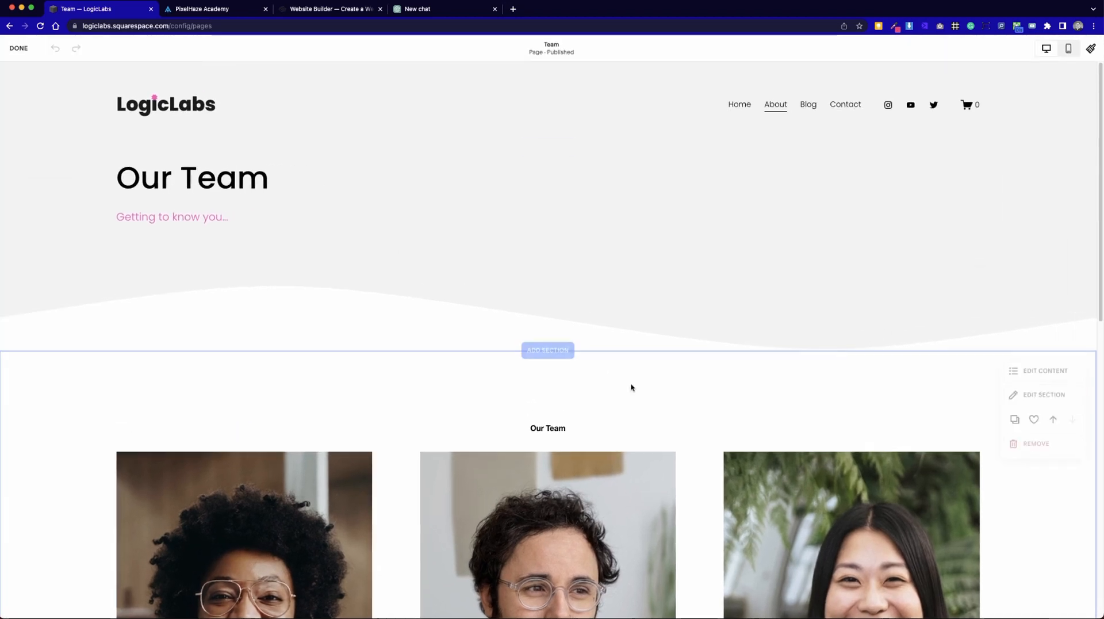
scroll(613, 460, "down", 8)
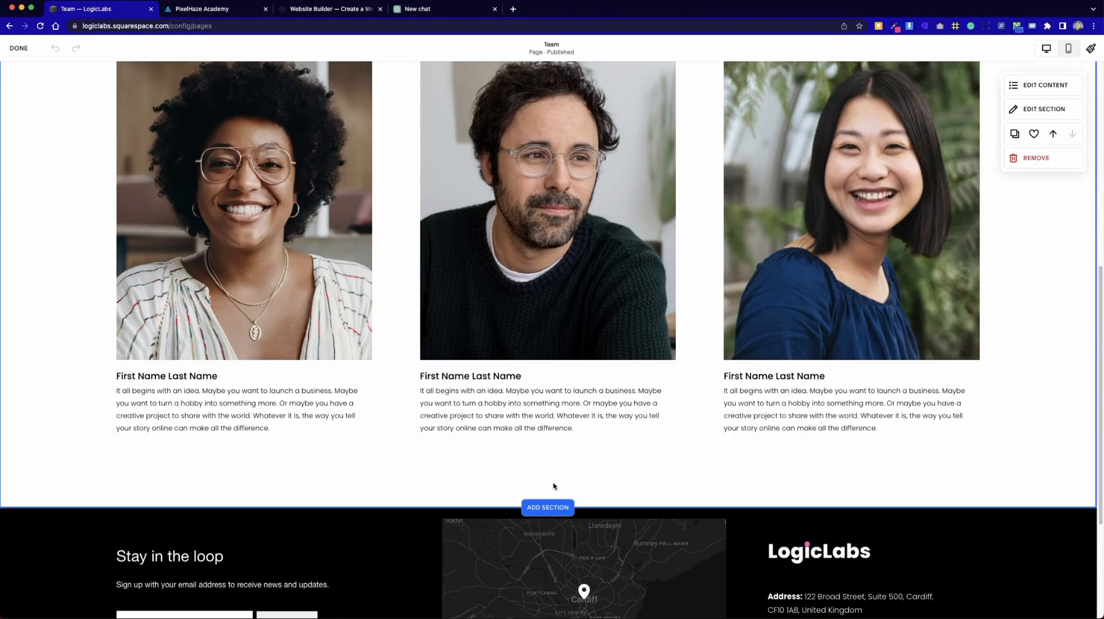
left_click(553, 508)
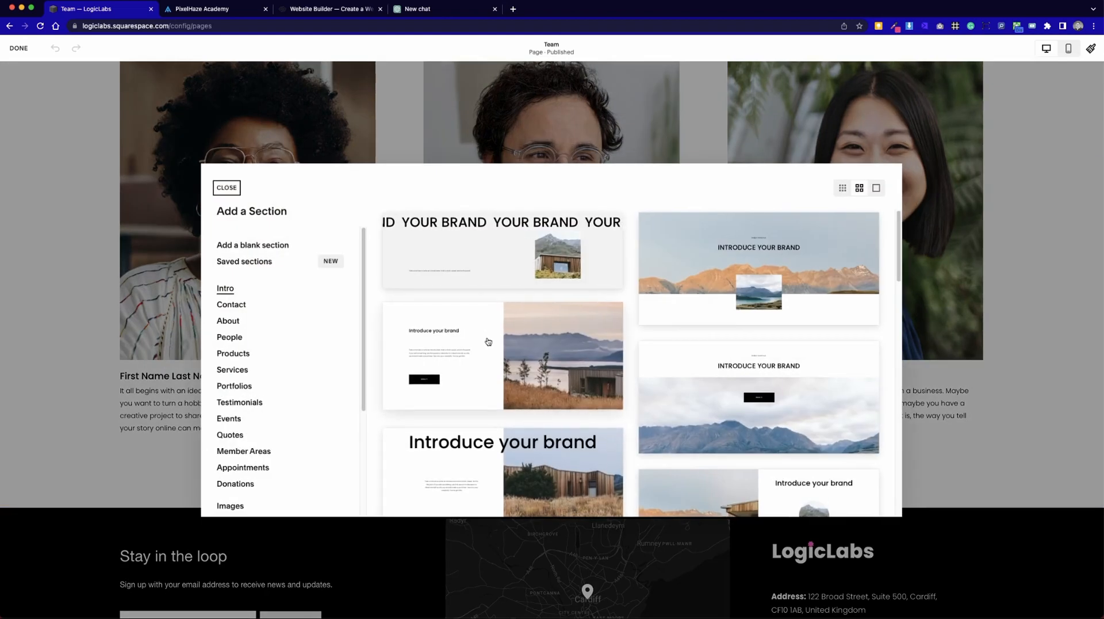
Browse the pre-designed People sections and insert the layout with six circular portraits.
scroll(289, 394, "down", 1)
scroll(289, 394, "down", 5)
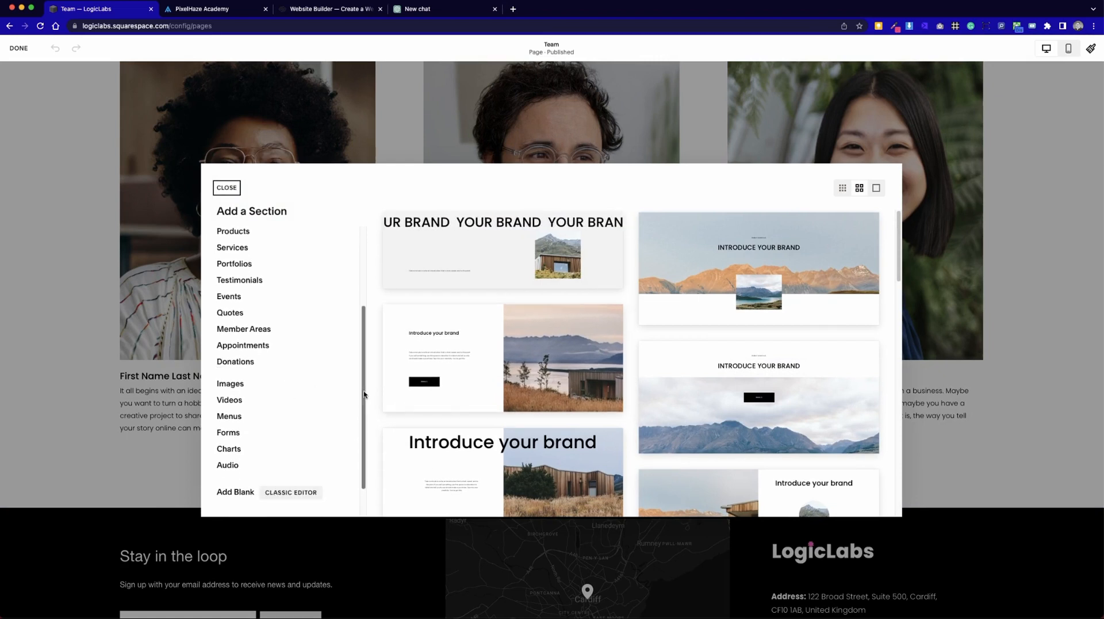
left_click_drag(364, 394, 369, 327)
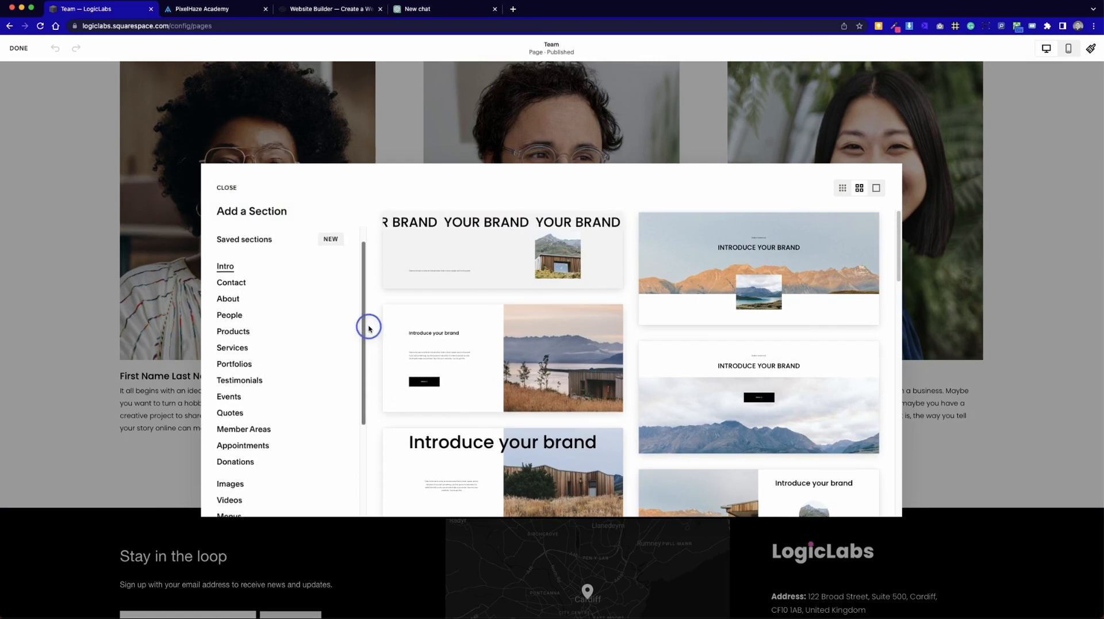
left_click(233, 322)
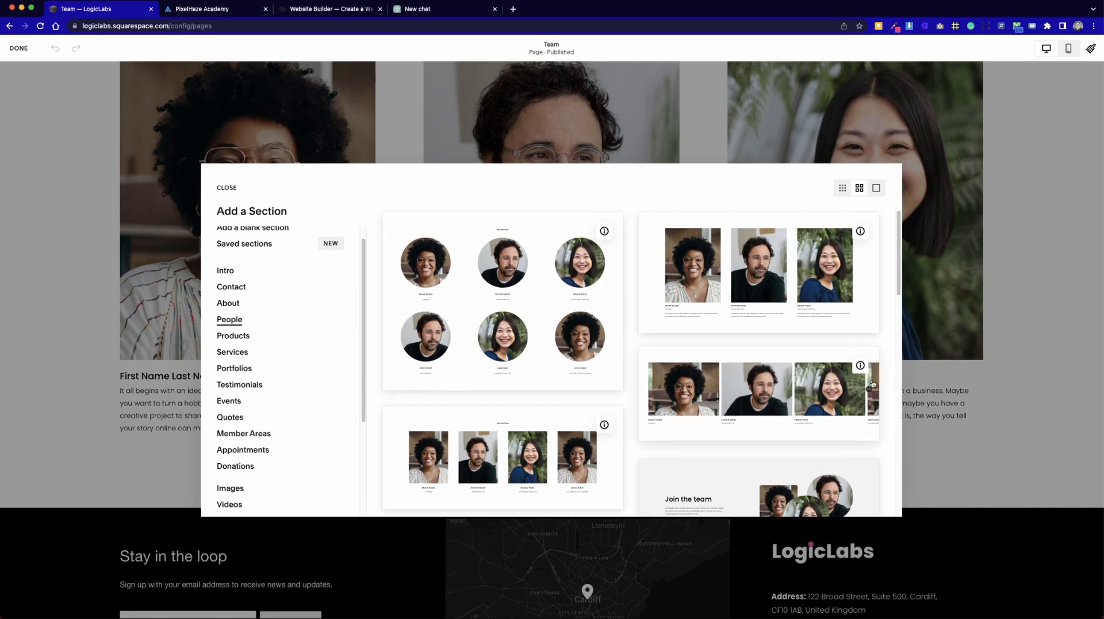
scroll(831, 392, "down", 10)
scroll(831, 393, "down", 10)
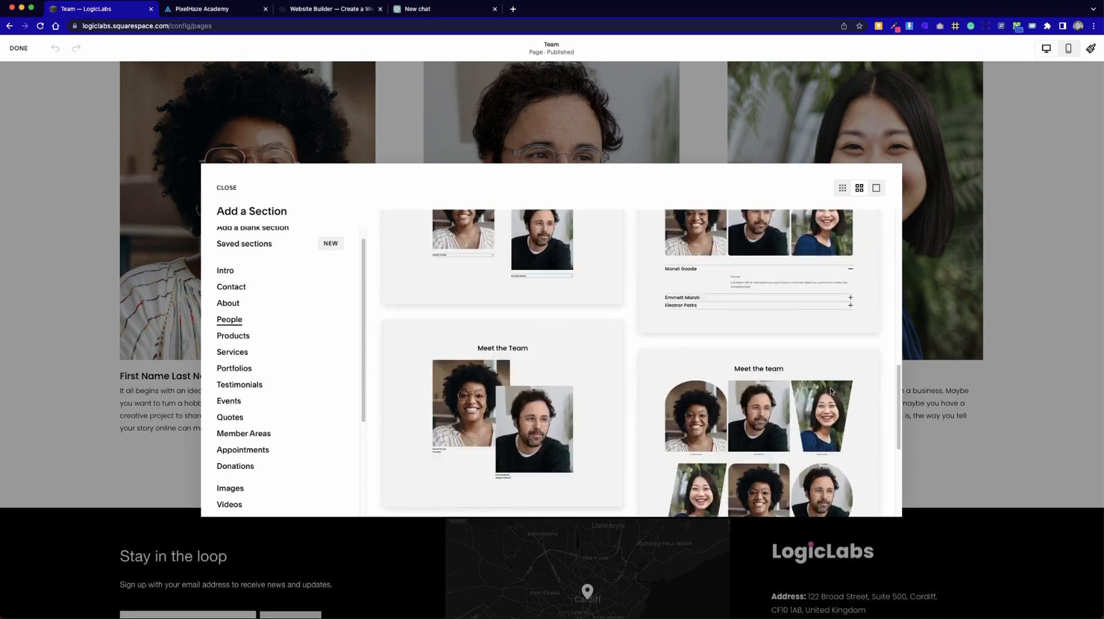
scroll(831, 392, "up", 5)
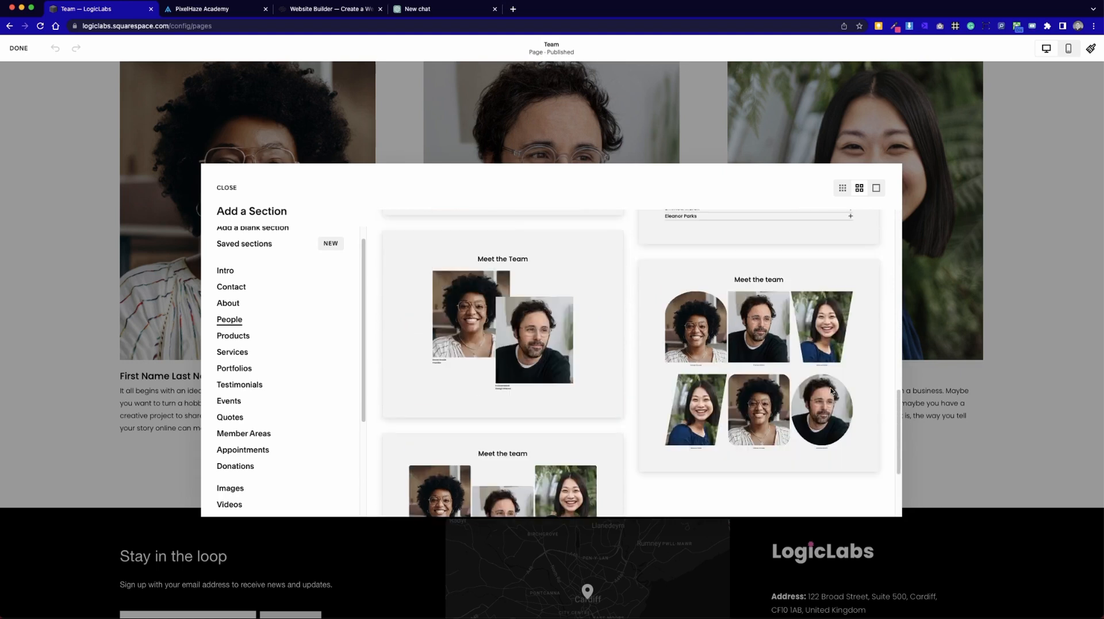
scroll(831, 392, "up", 5)
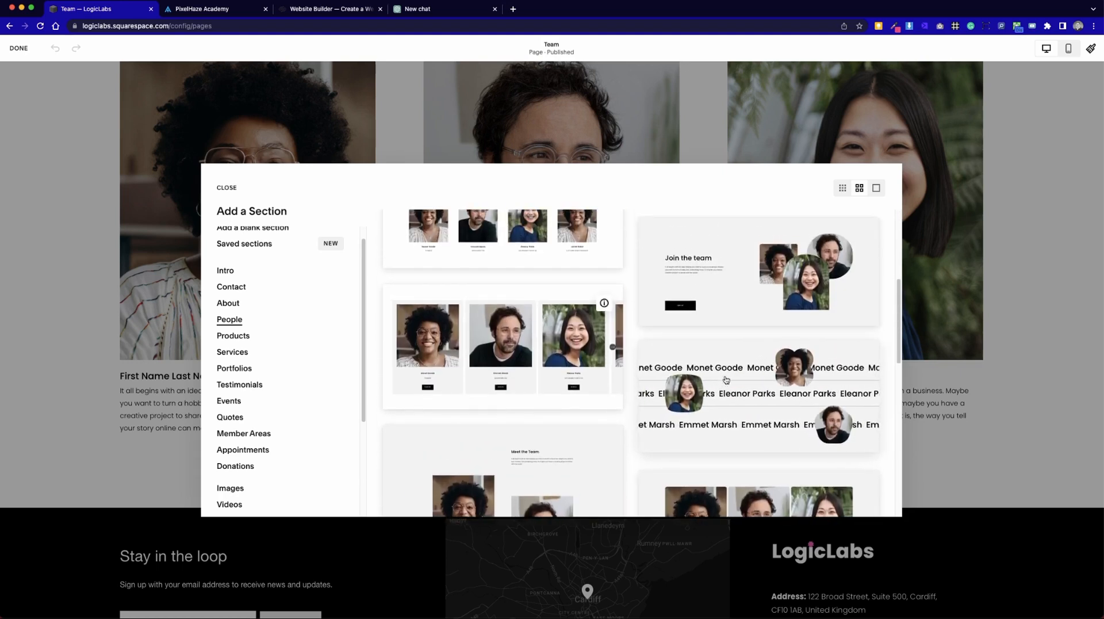
scroll(784, 405, "up", 1)
scroll(784, 405, "up", 5)
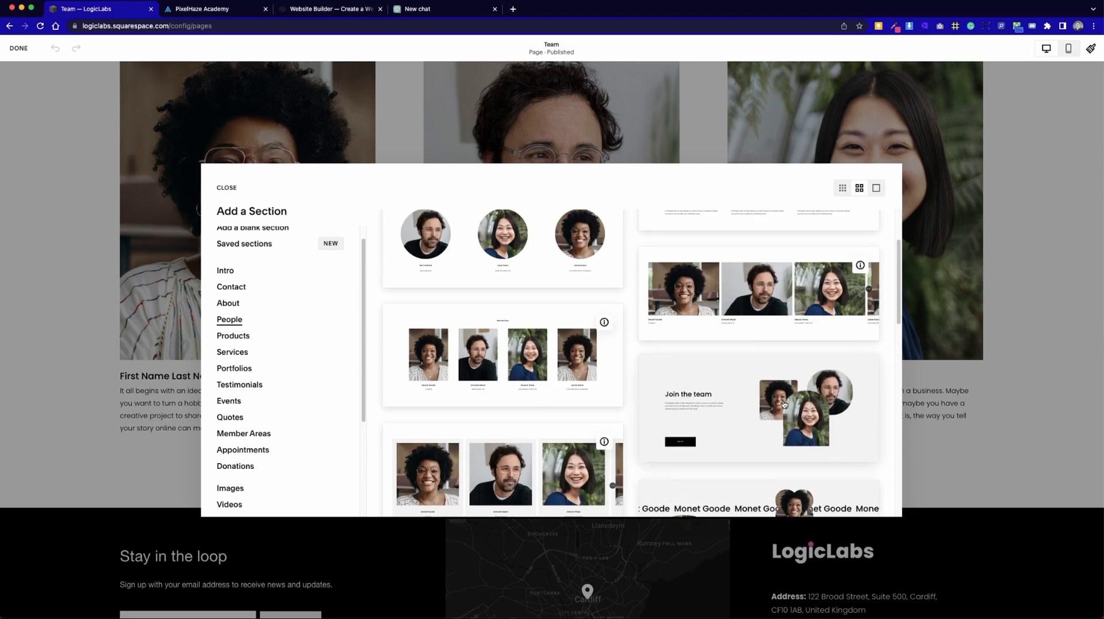
scroll(762, 406, "up", 2)
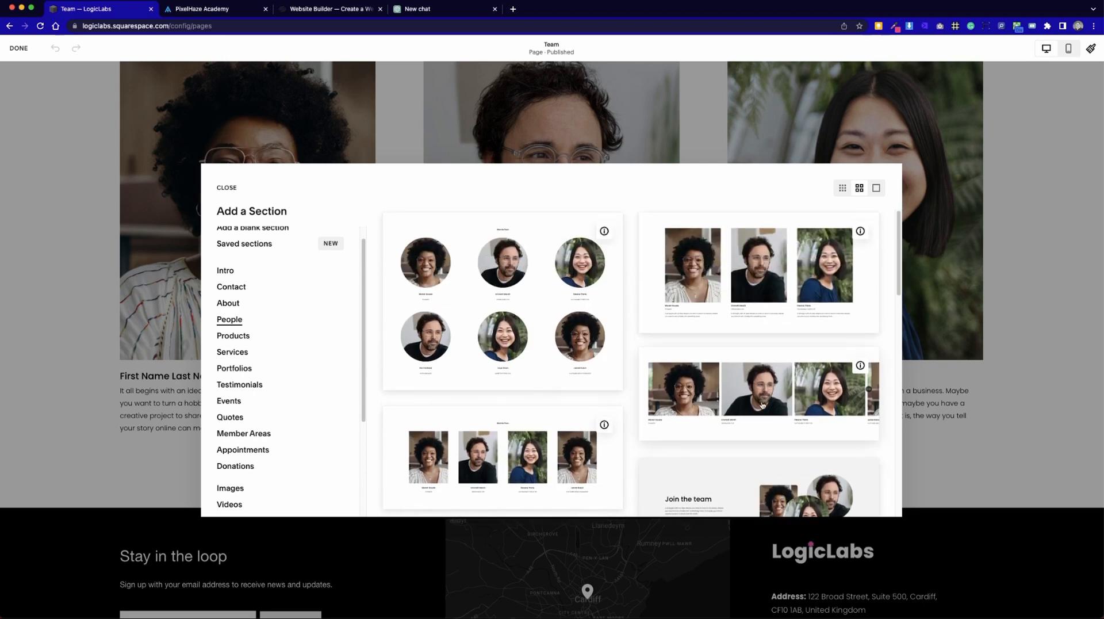
left_click(478, 324)
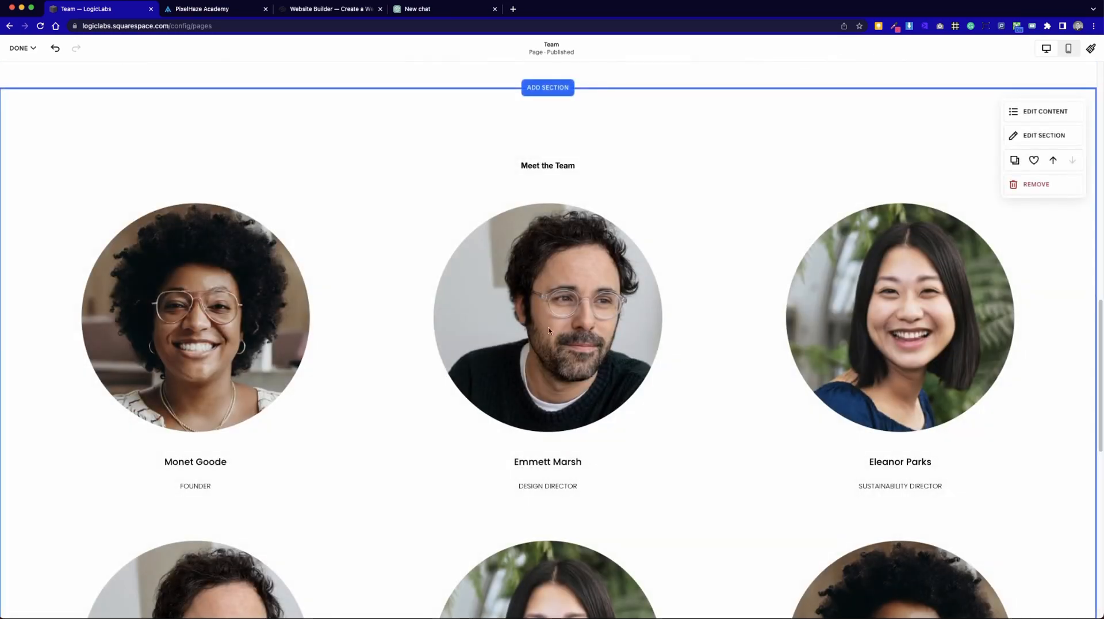
Compare the two portrait sections and remove the Our Team section with three rectangular portraits.
scroll(651, 360, "down", 10)
scroll(650, 360, "up", 2)
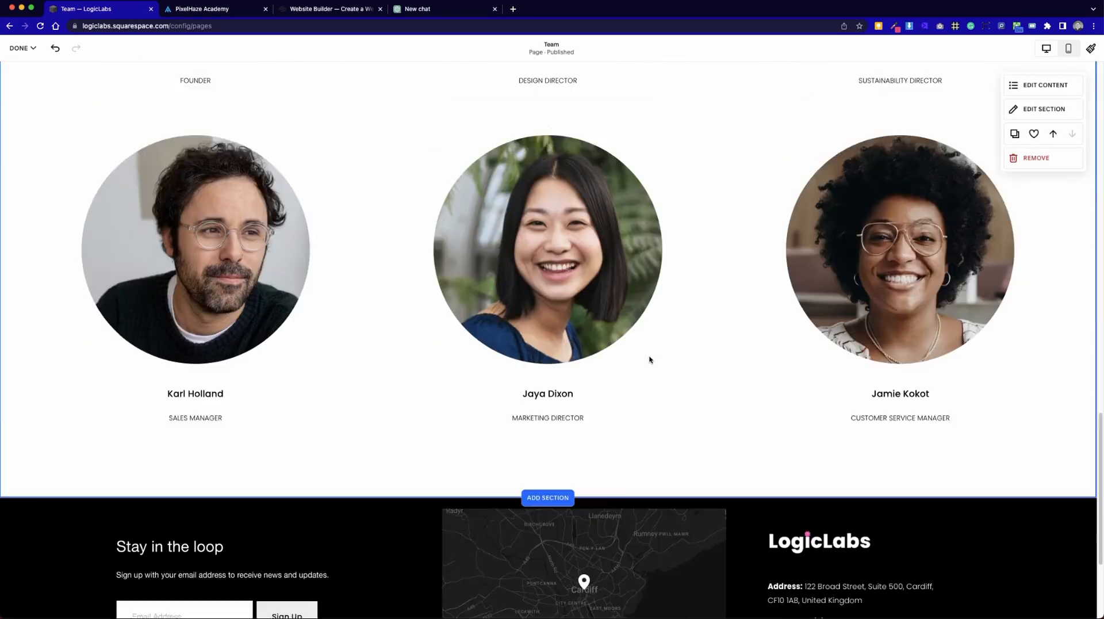
scroll(650, 360, "up", 15)
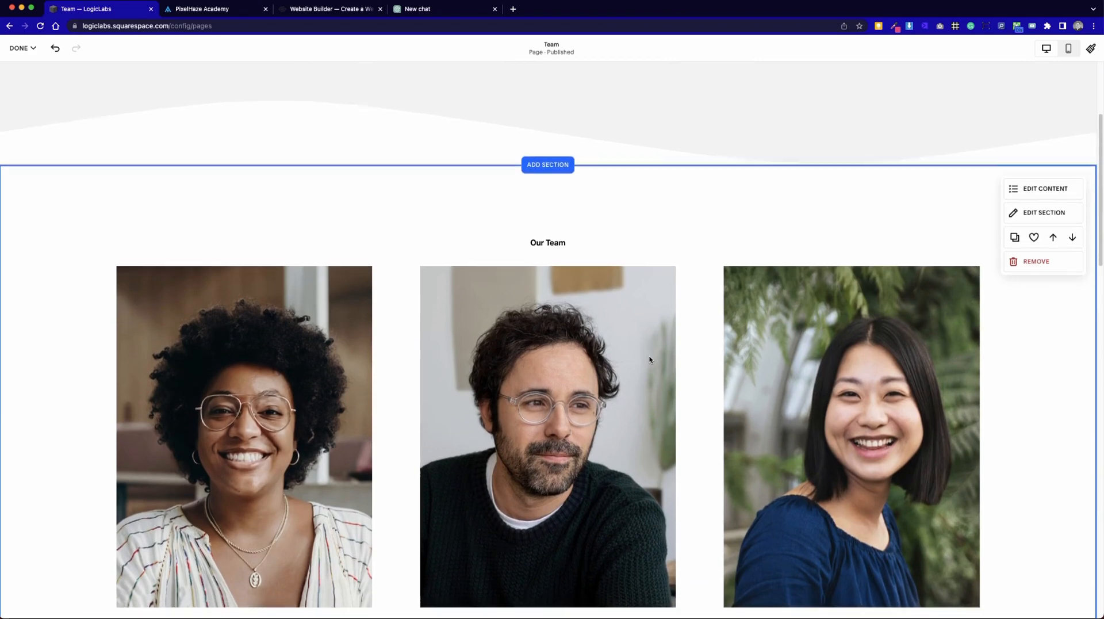
scroll(650, 360, "down", 15)
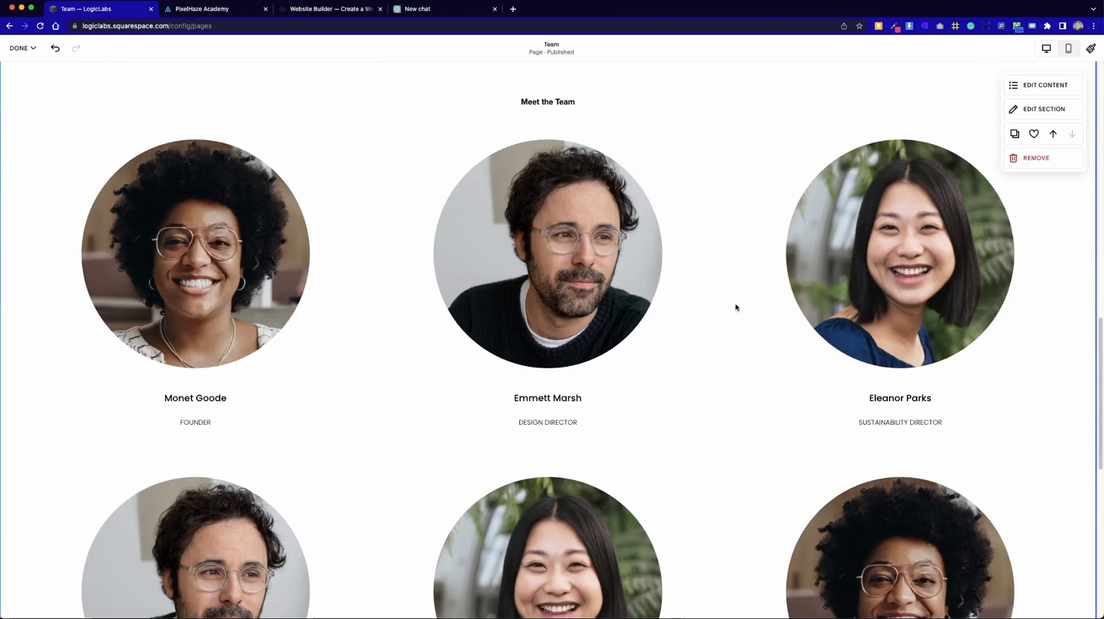
scroll(464, 451, "down", 4)
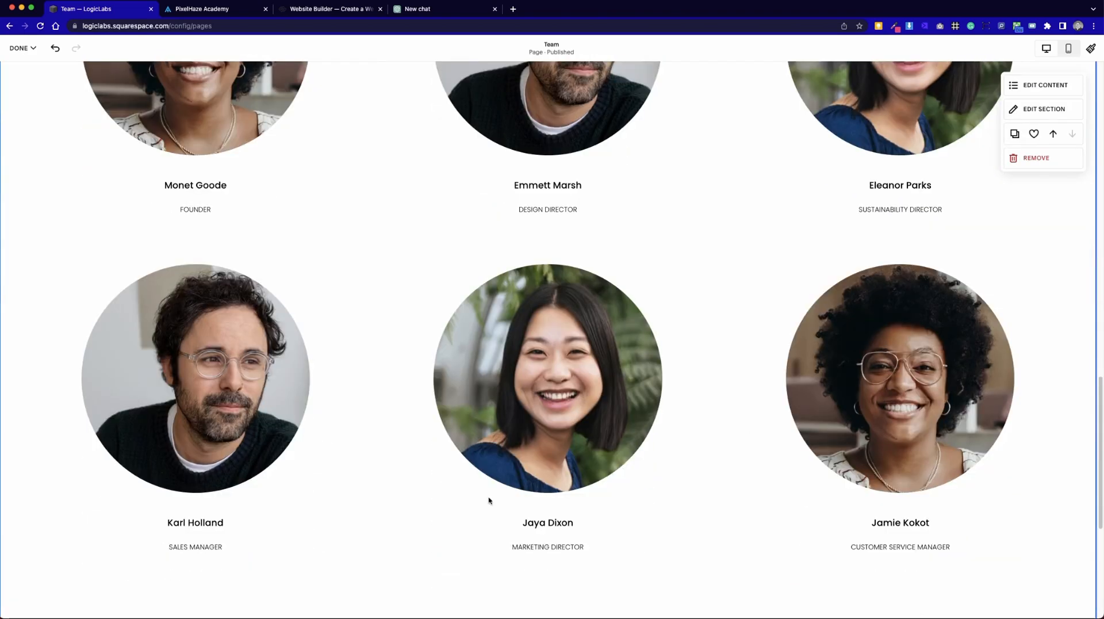
scroll(634, 520, "up", 8)
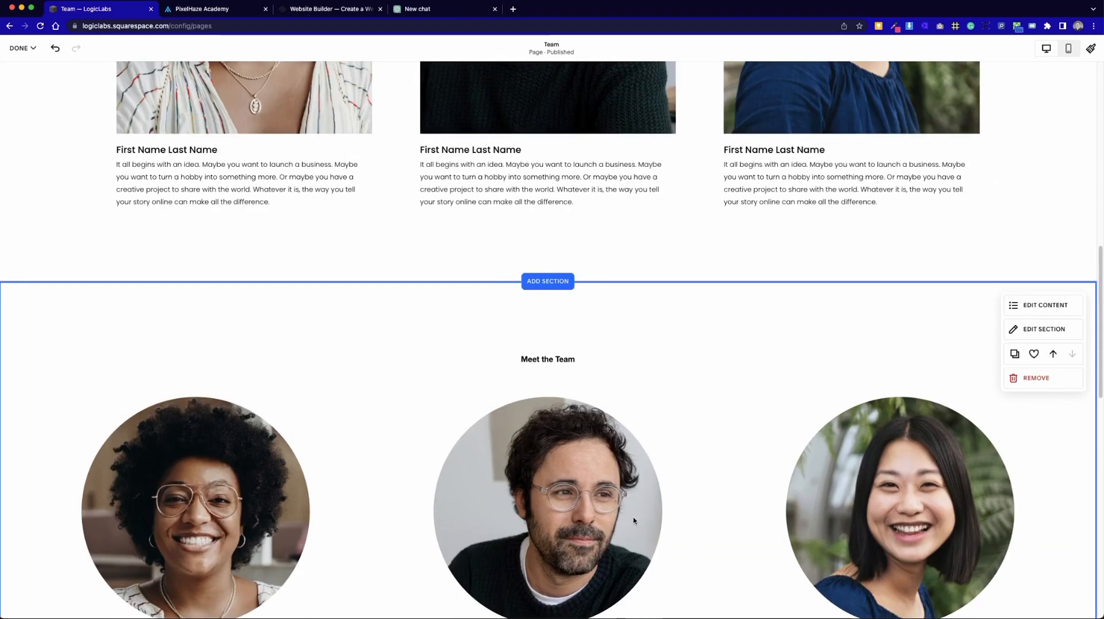
scroll(633, 521, "up", 5)
scroll(635, 518, "up", 3)
left_click(1018, 220)
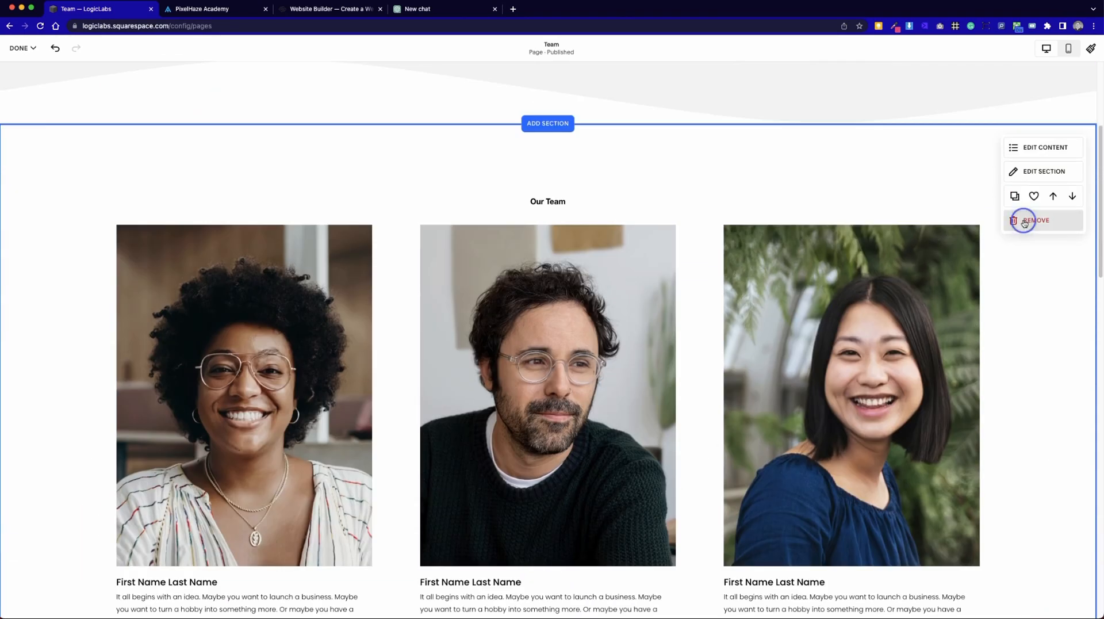
left_click(605, 350)
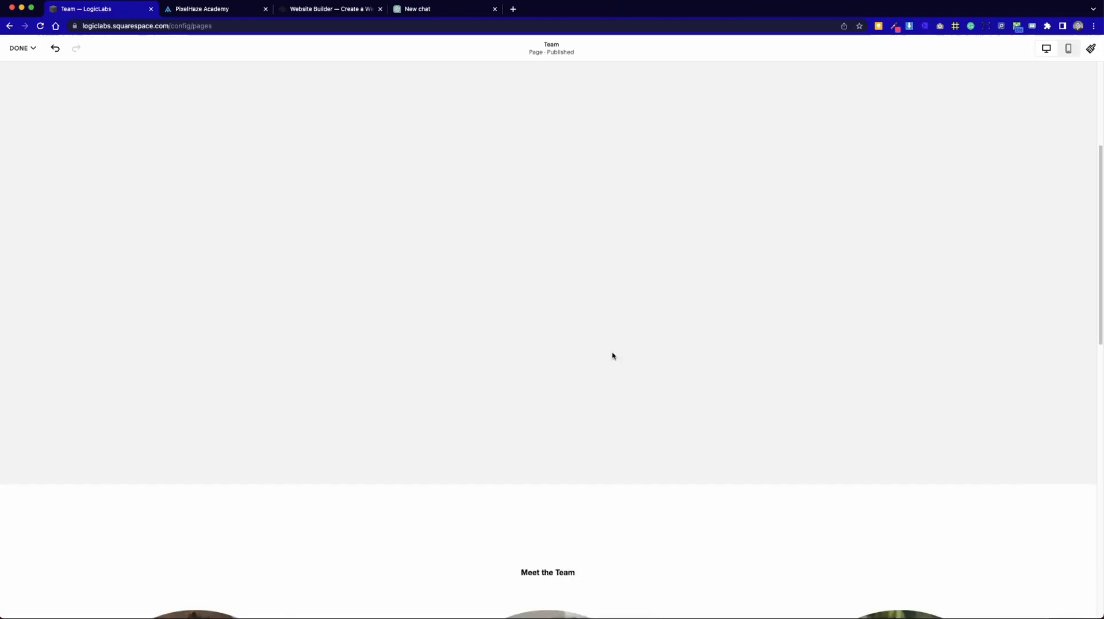
Check the Team page from header to footer and save its changes.
scroll(726, 506, "down", 8)
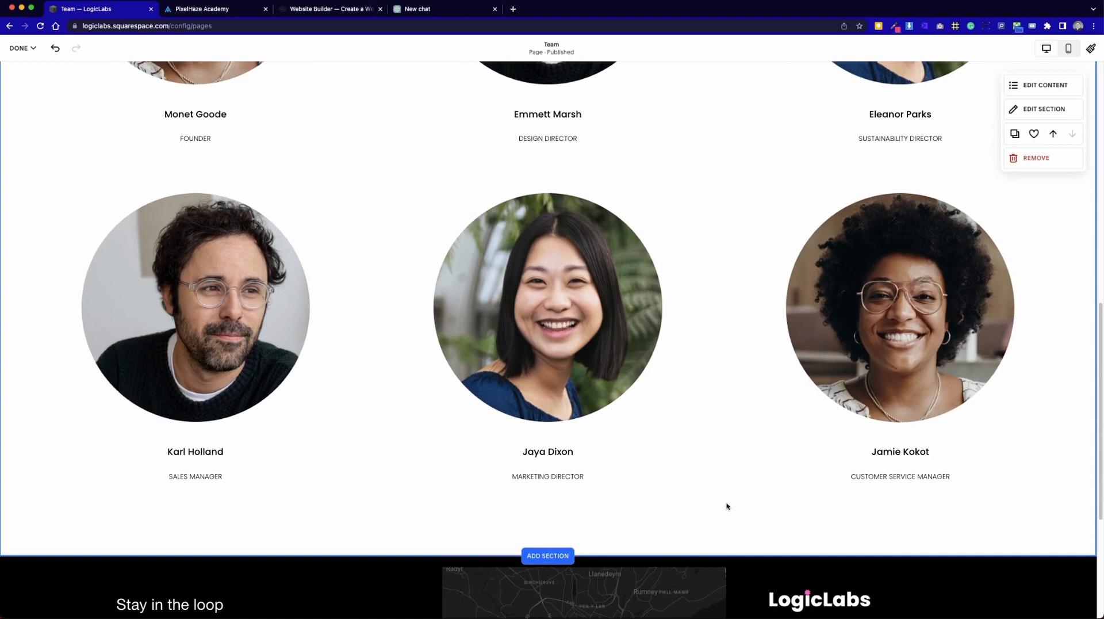
scroll(726, 506, "up", 12)
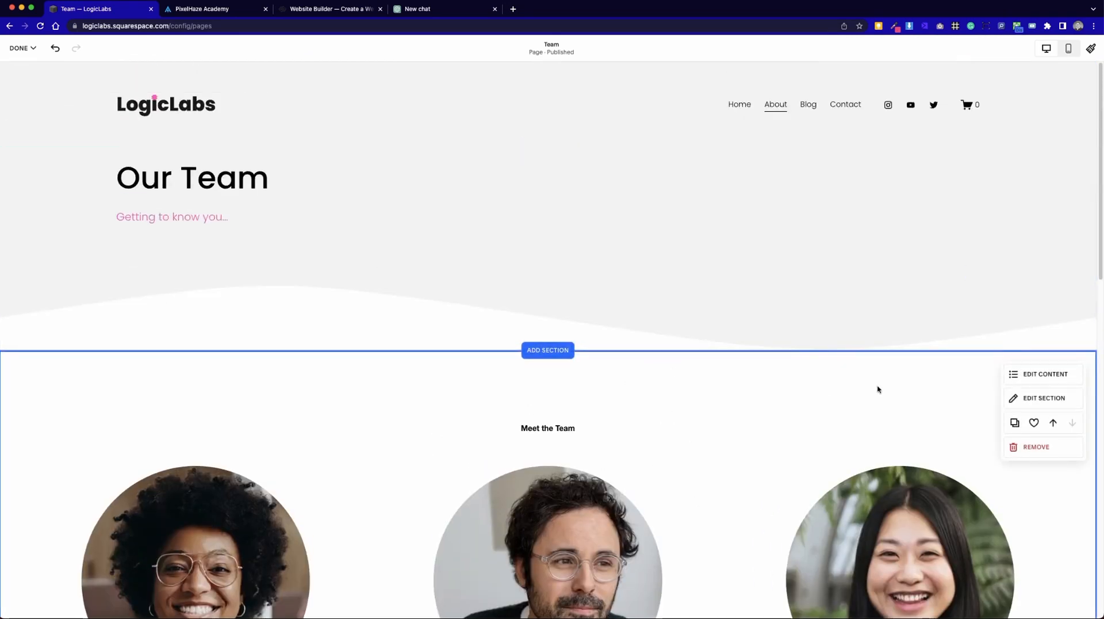
left_click(21, 48)
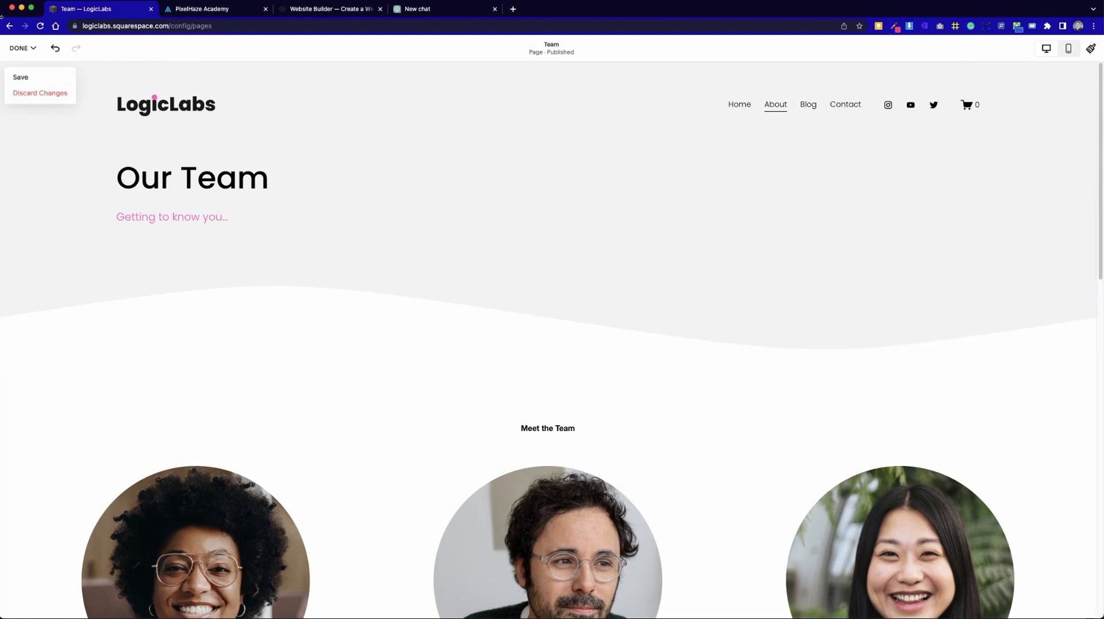
left_click(39, 75)
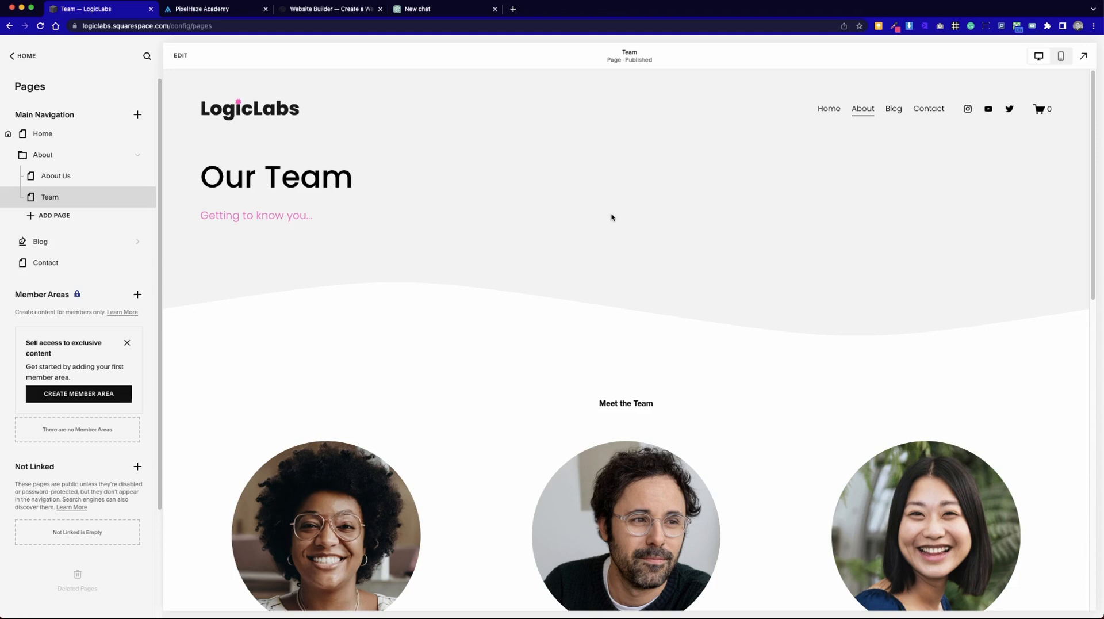
Review the saved Team page, examine its URL slug in the full-screen preview, and return to the page list.
scroll(585, 261, "down", 10)
scroll(598, 262, "up", 2)
scroll(595, 263, "up", 8)
left_click(1086, 58)
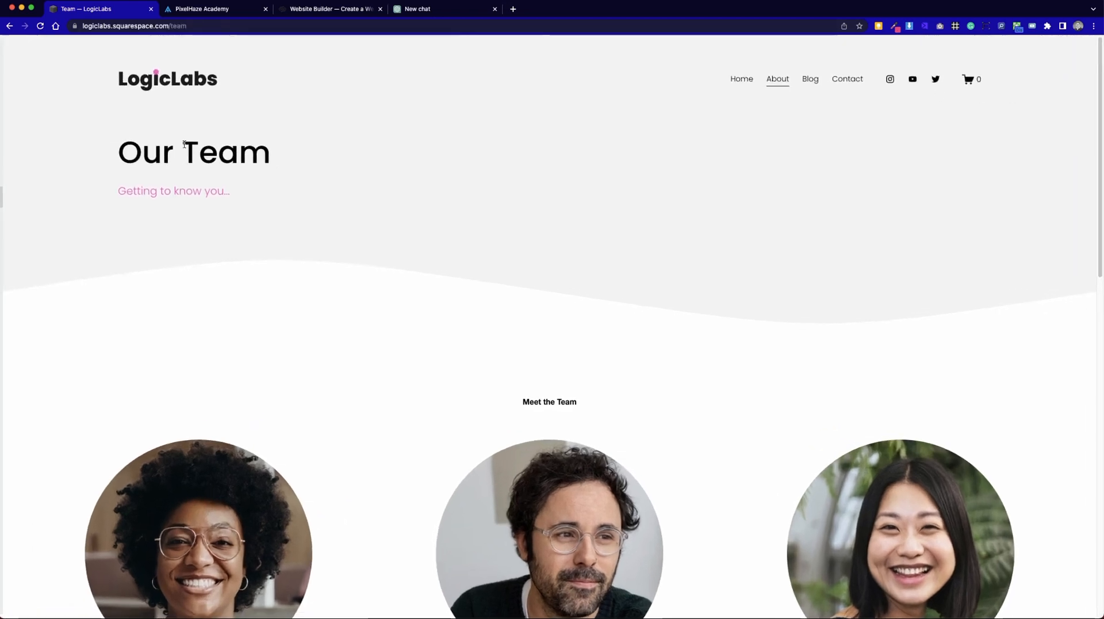
left_click(172, 26)
double_click(201, 26)
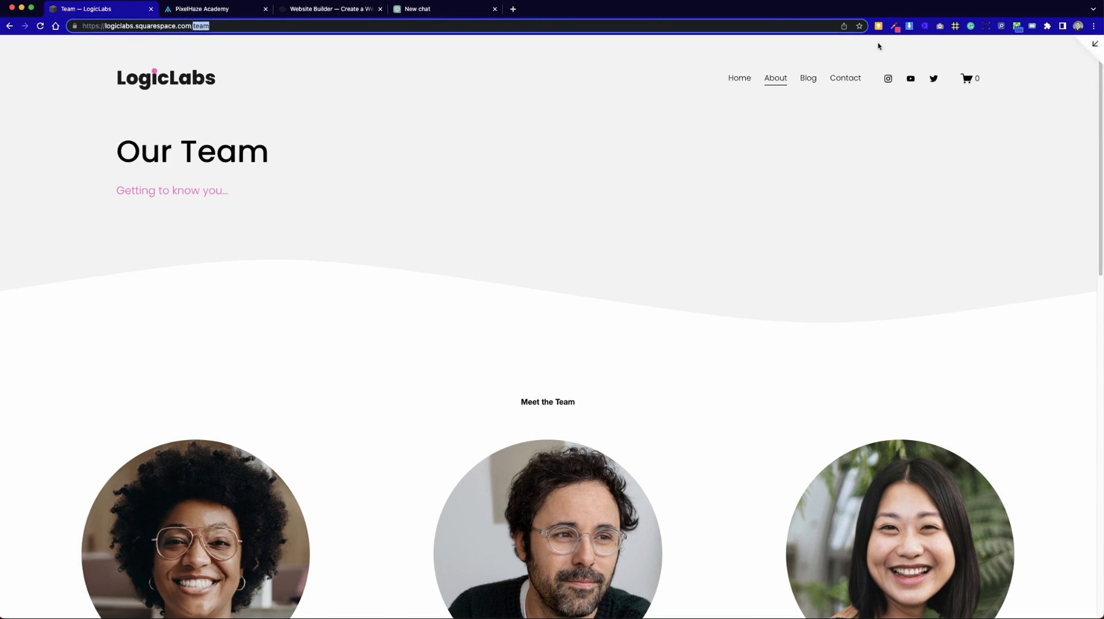
left_click(1093, 46)
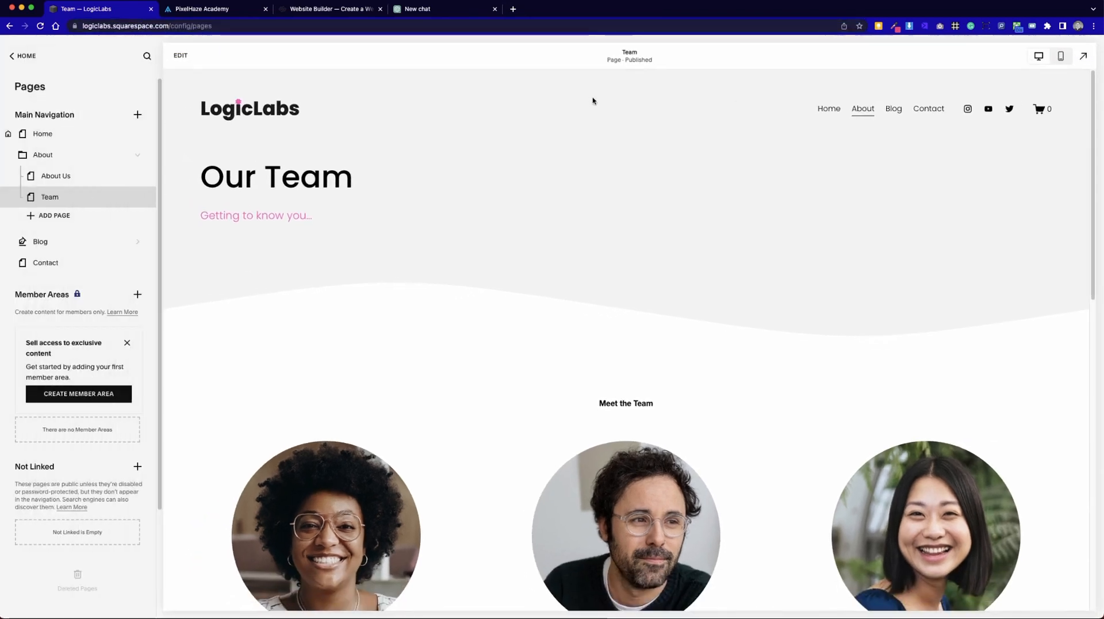
left_click(135, 196)
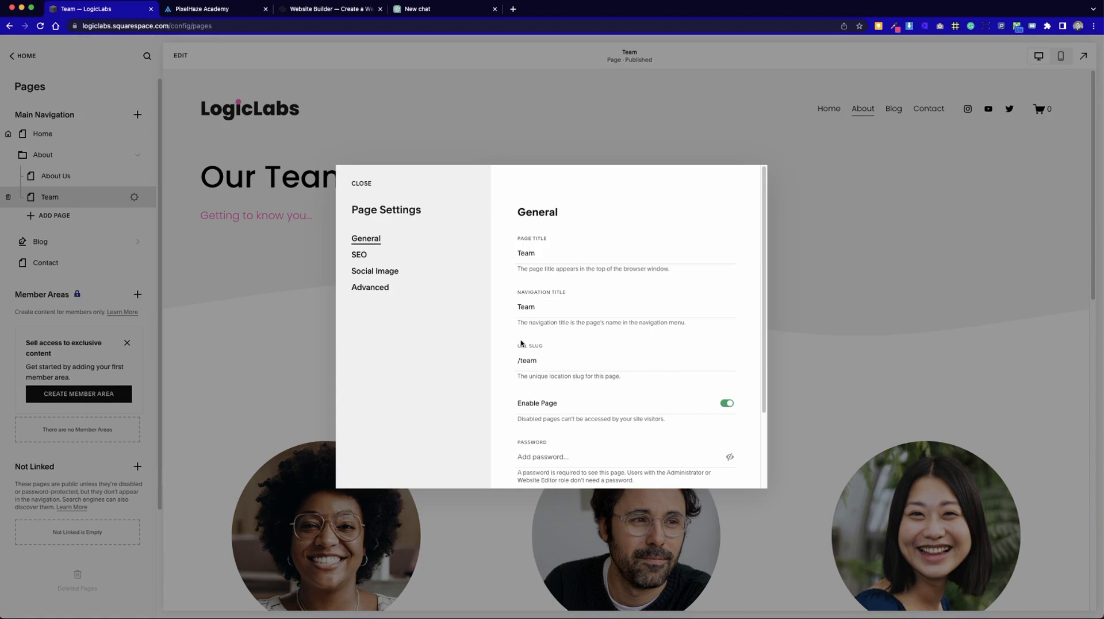
left_click(518, 252)
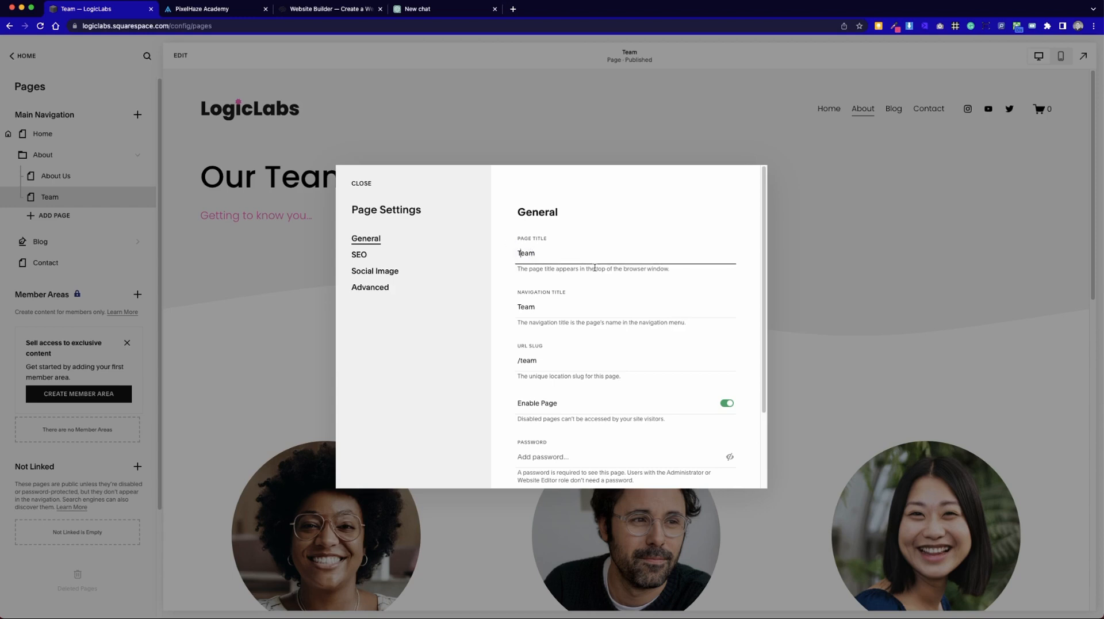
left_click(368, 184)
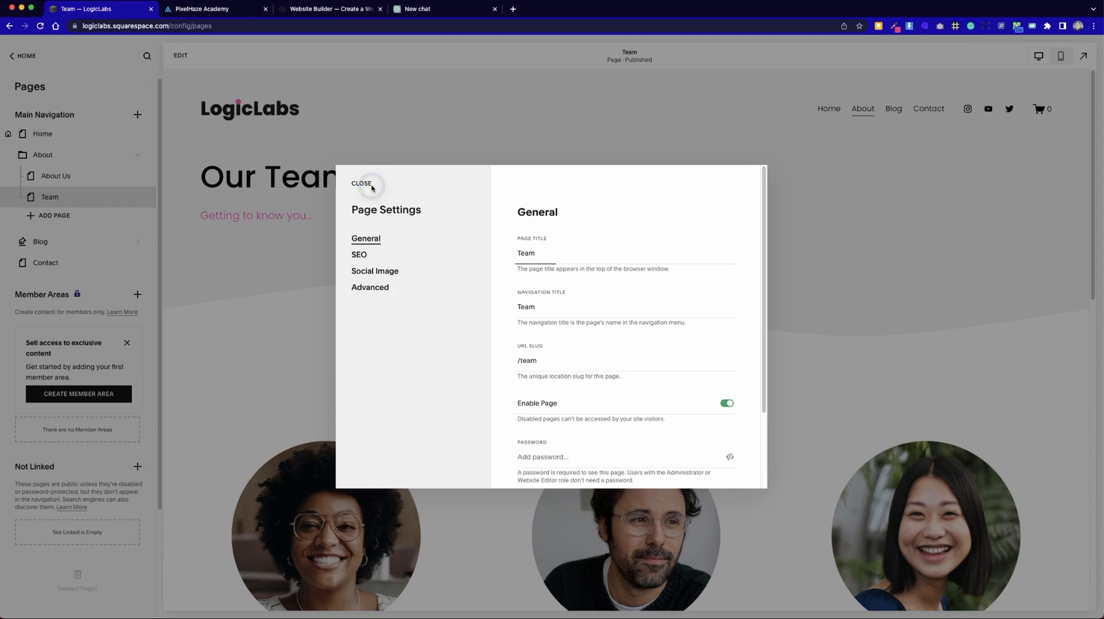
left_click(361, 183)
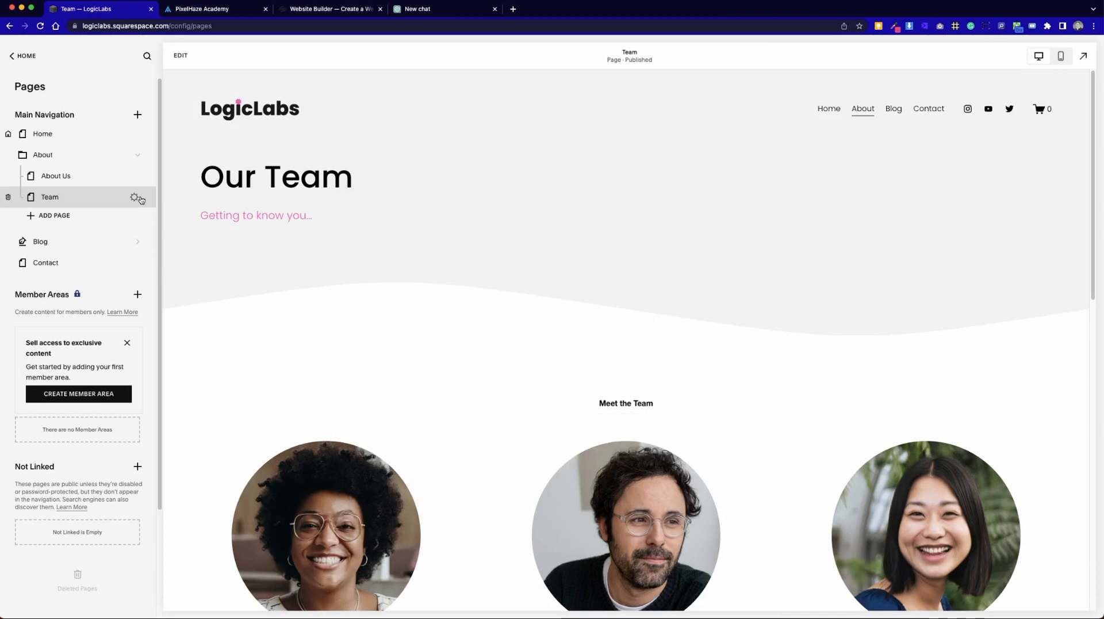
Set both the page title and the navigation title of the Team page to Our Team in its page settings.
left_click(134, 199)
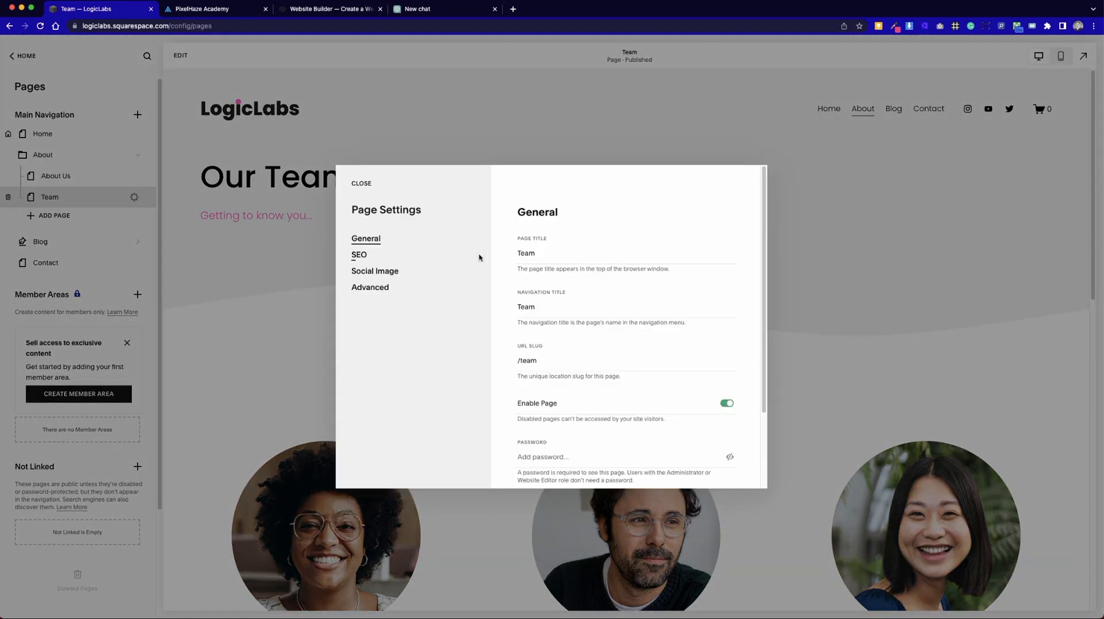
left_click(518, 254)
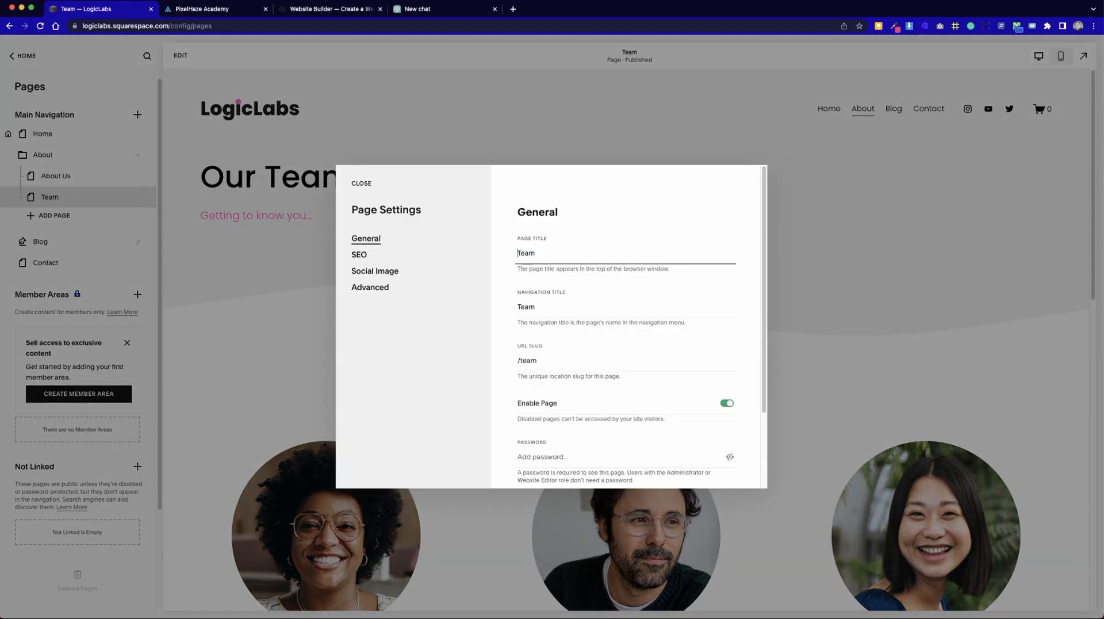
type("Our")
left_click_drag(607, 251, 495, 251)
key("super+c")
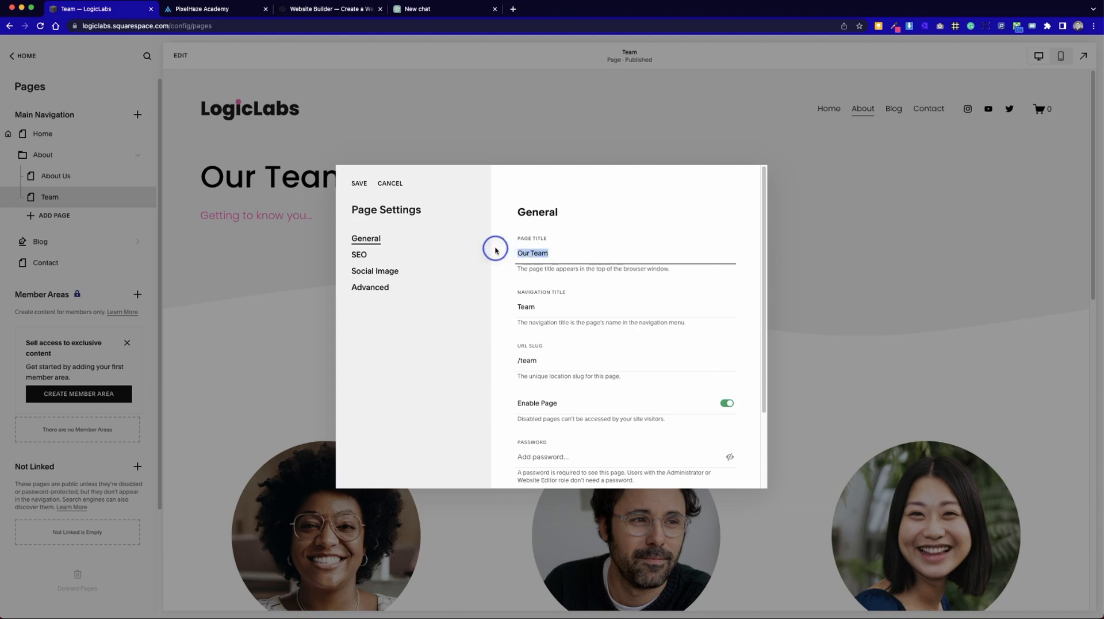
left_click_drag(565, 304, 512, 298)
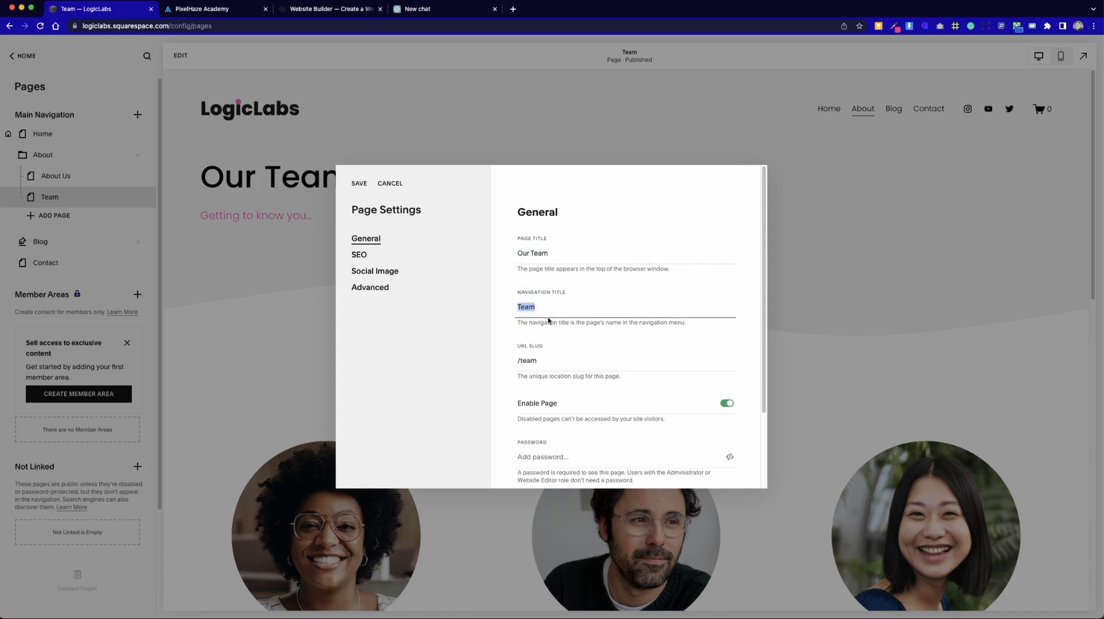
key("super+v")
Change the Team page's URL slug to /our-team.
left_click_drag(562, 358, 493, 354)
type("/our-team")
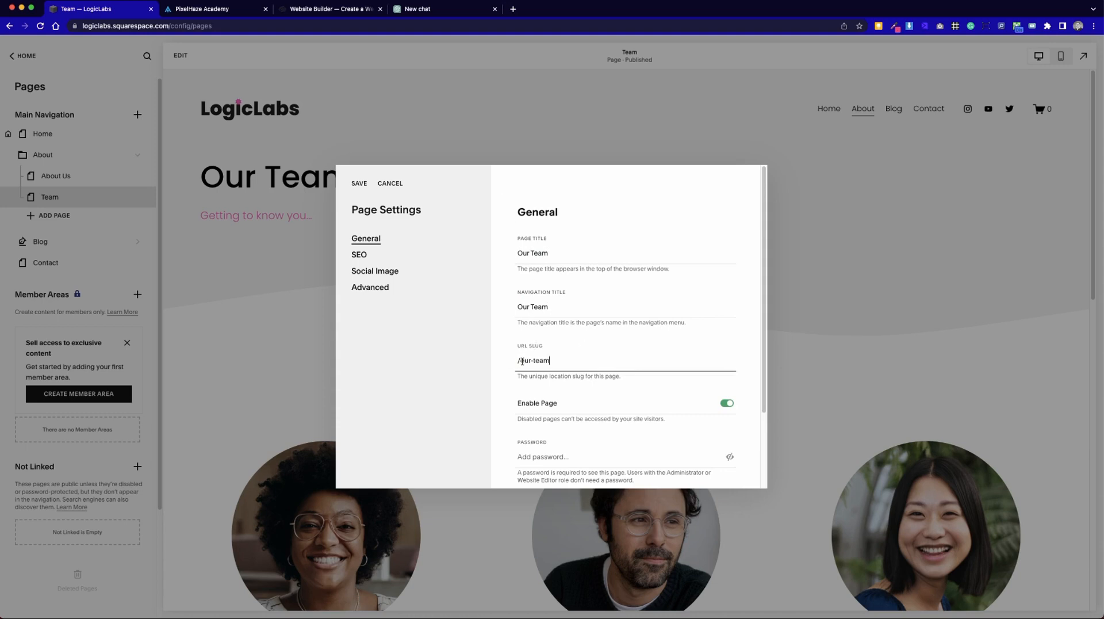
left_click_drag(555, 360, 520, 360)
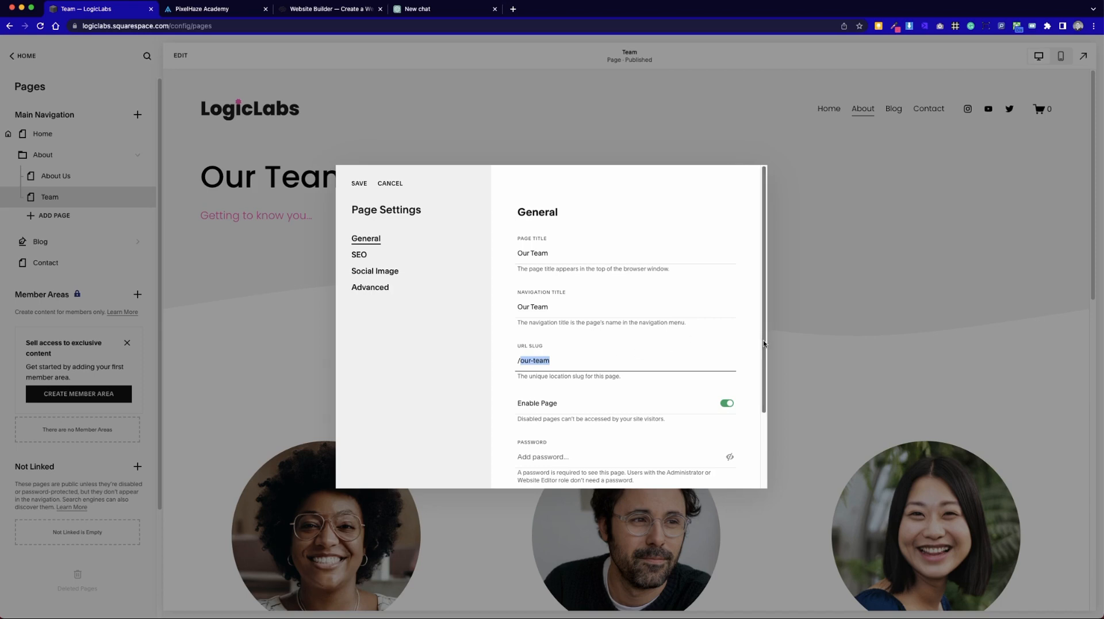
Review the page's remaining General, SEO, Social Image and Advanced settings, and save the page settings.
left_click_drag(766, 344, 763, 414)
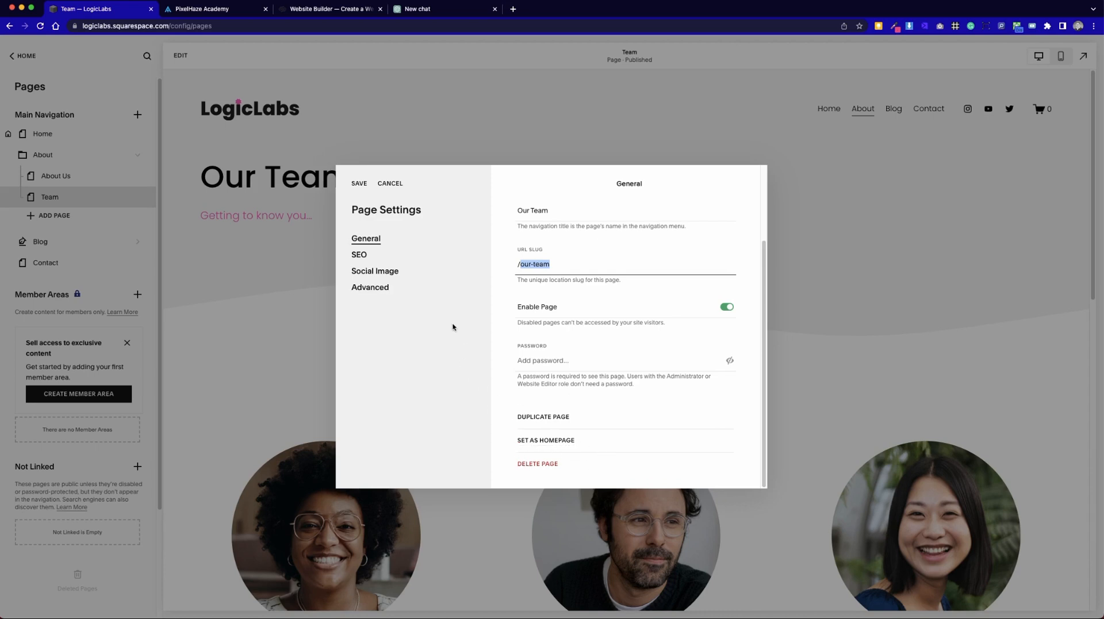
left_click(360, 256)
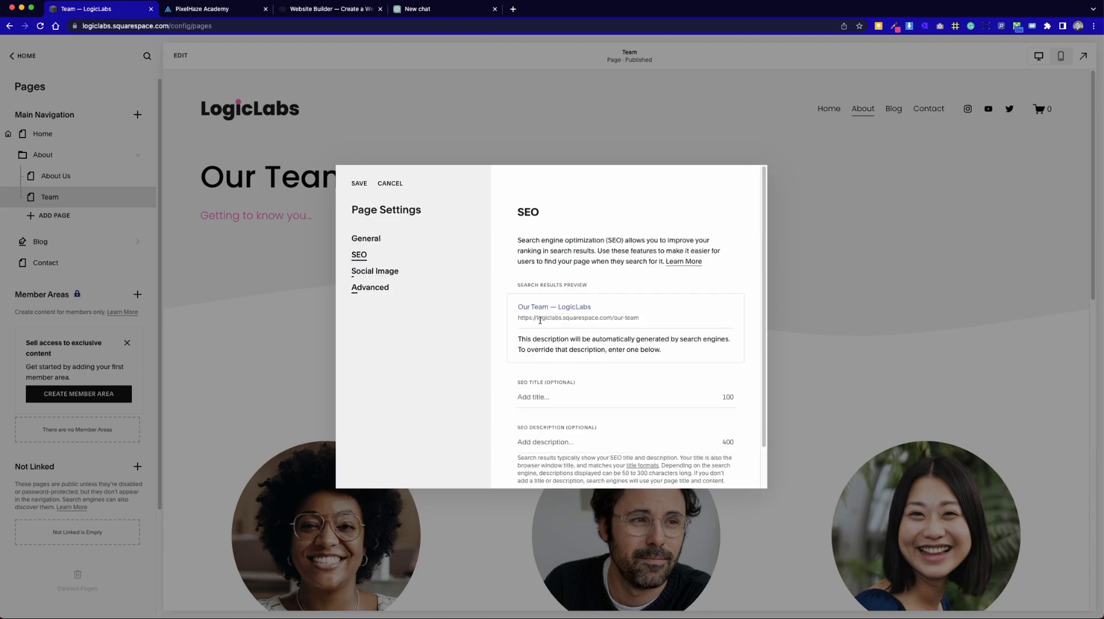
scroll(598, 388, "down", 2)
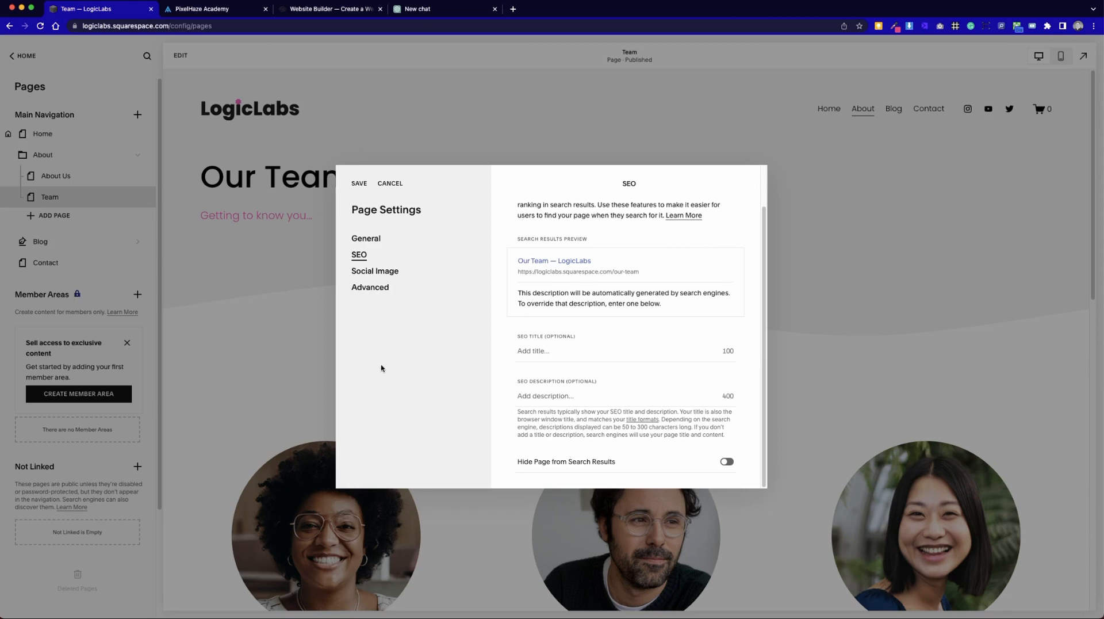
left_click(382, 271)
left_click(386, 290)
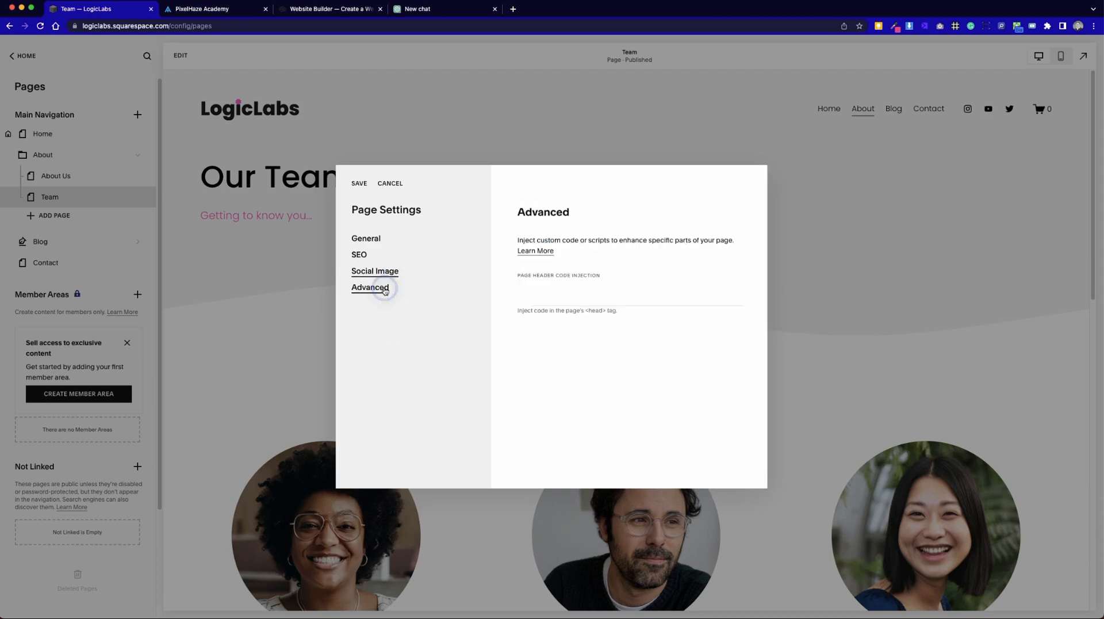
left_click(383, 239)
scroll(547, 362, "down", 3)
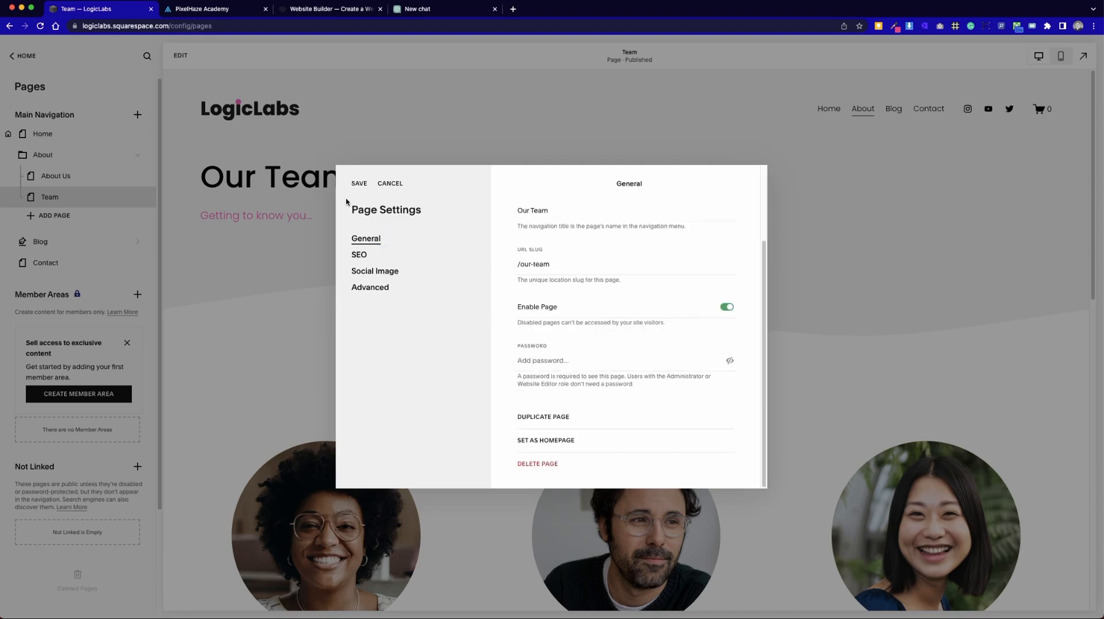
left_click(358, 184)
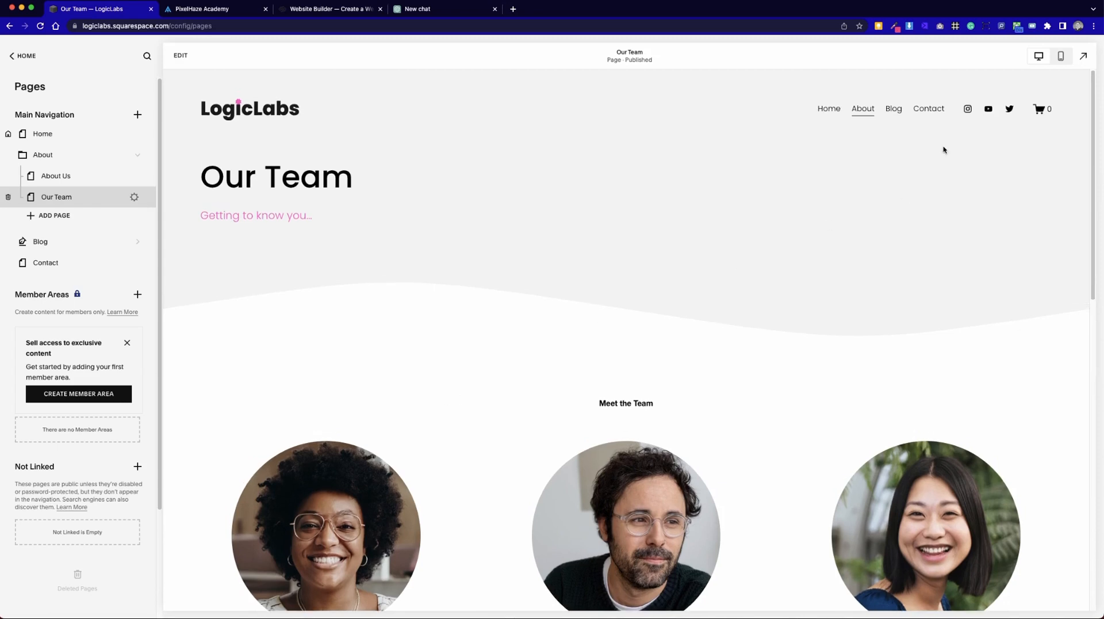
Check the Home, About Us and Our Team pages through the site navigation in the full-screen preview, examining the team portraits.
left_click(833, 105)
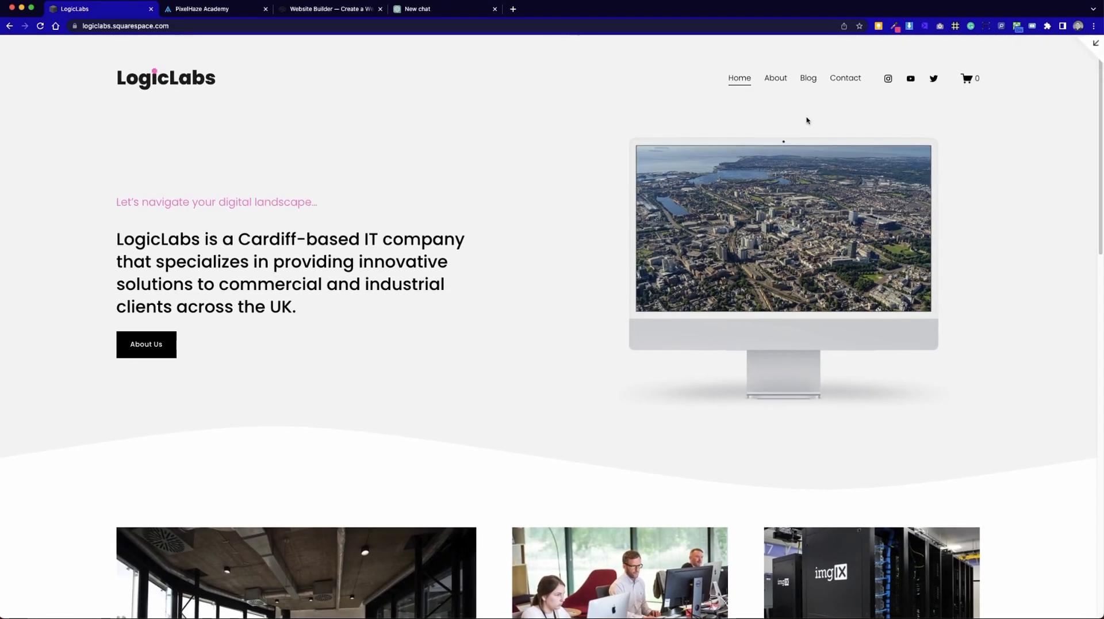
mouse_move(777, 92)
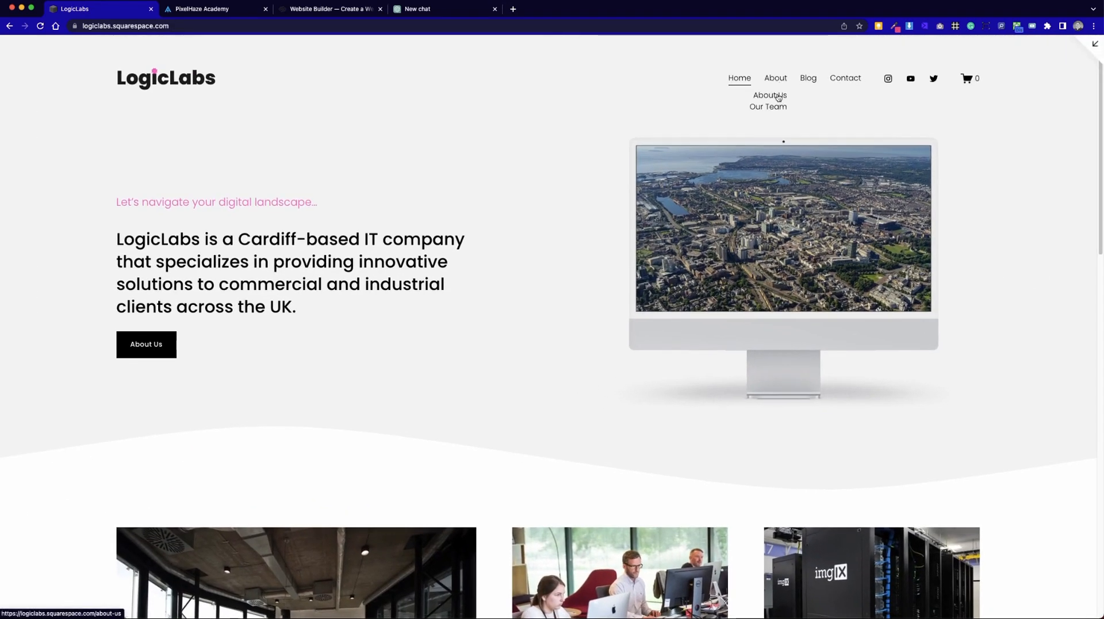
left_click(778, 96)
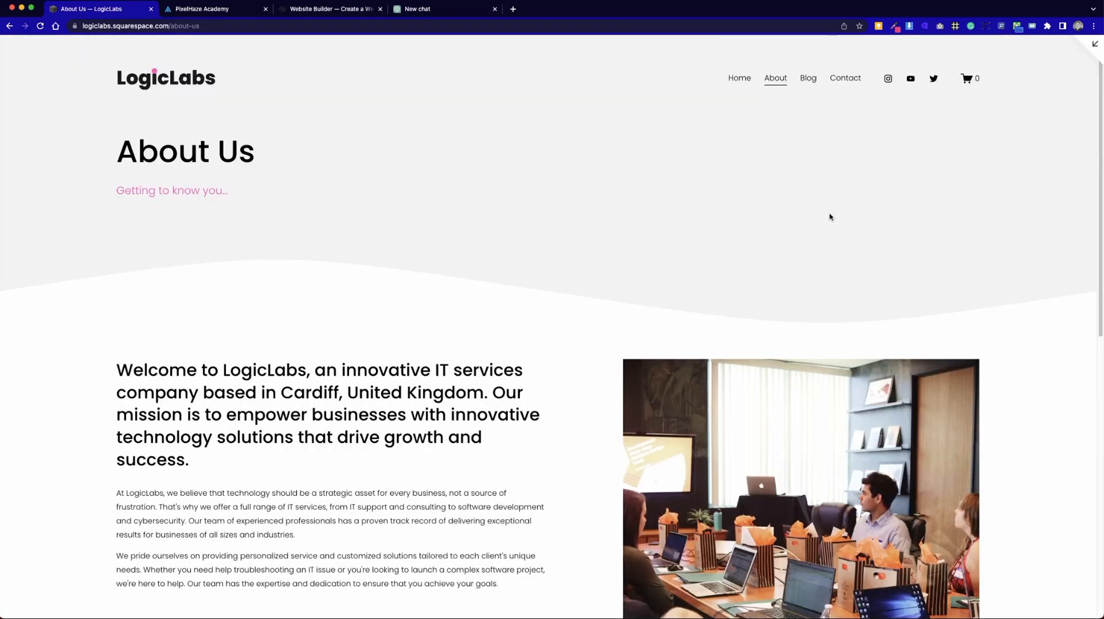
left_click(776, 108)
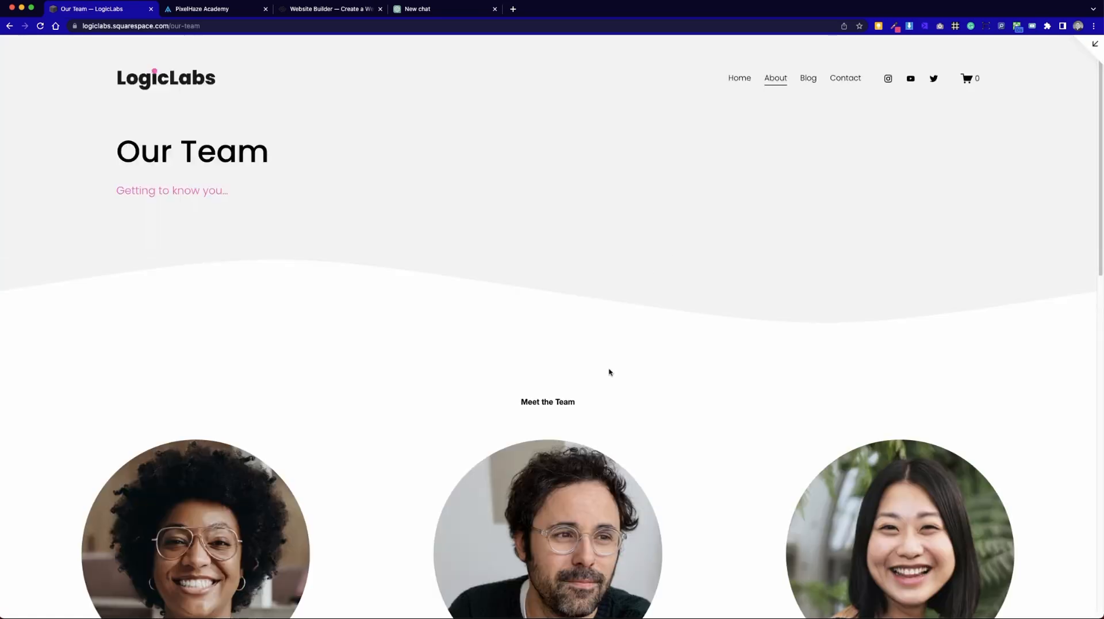
scroll(609, 371, "down", 3)
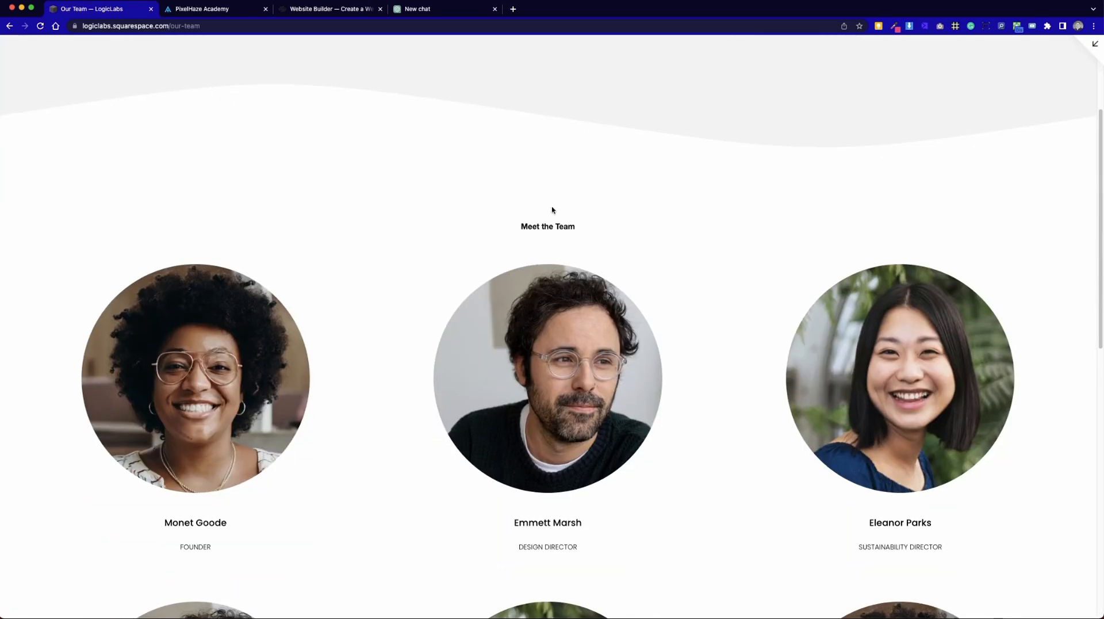
scroll(765, 480, "down", 5)
scroll(773, 456, "up", 10)
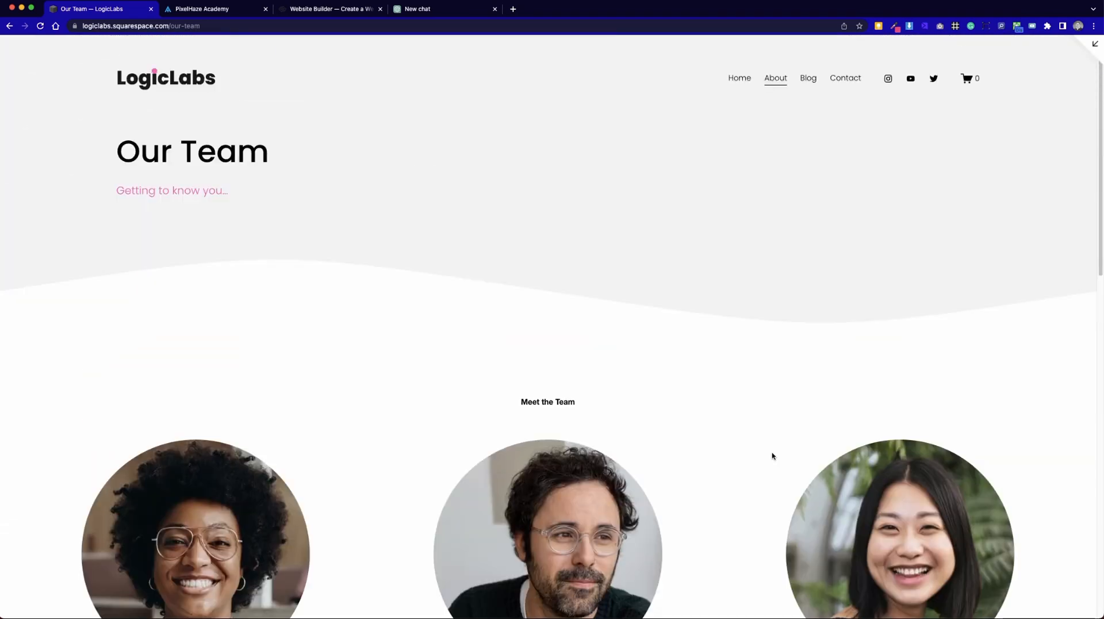